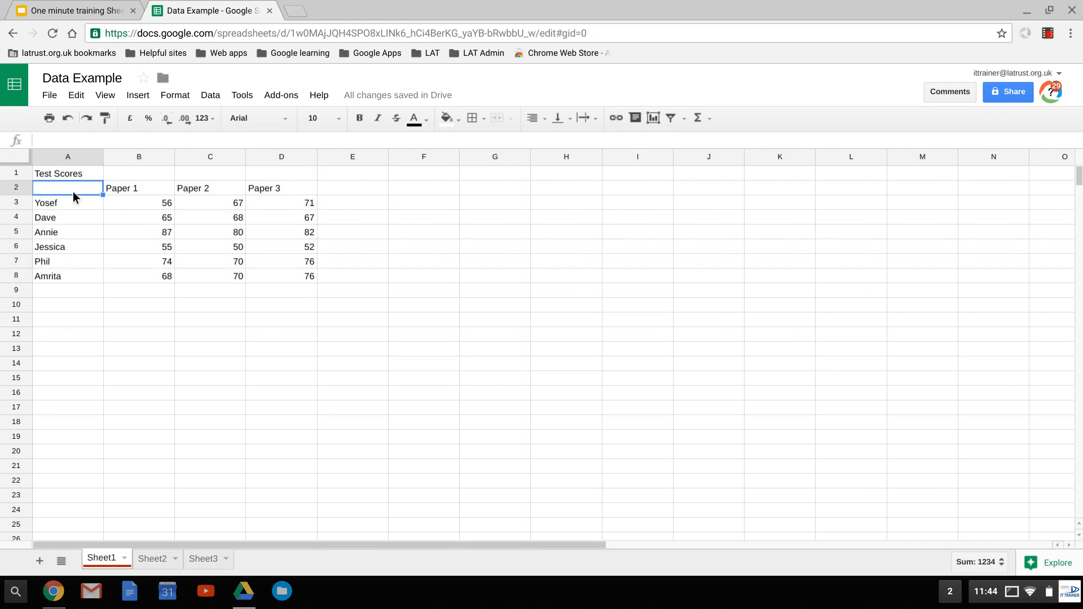
Select the test score table A2:D8 with its headers and insert a chart from it.
{"action": "left_click", "coordinate": [295, 275], "text": "shift"}
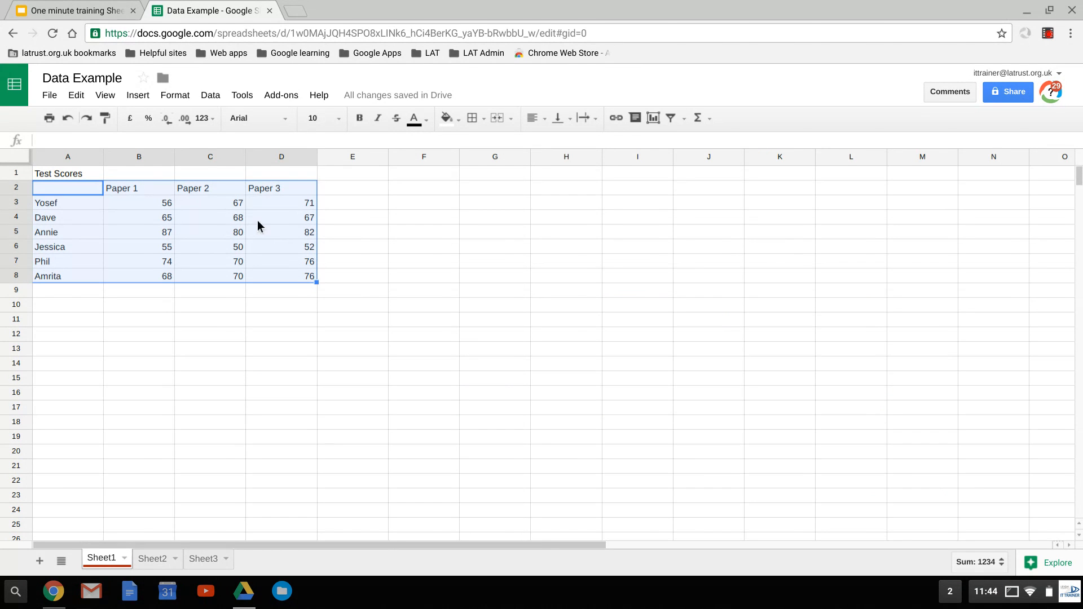
{"action": "left_click", "coordinate": [134, 96]}
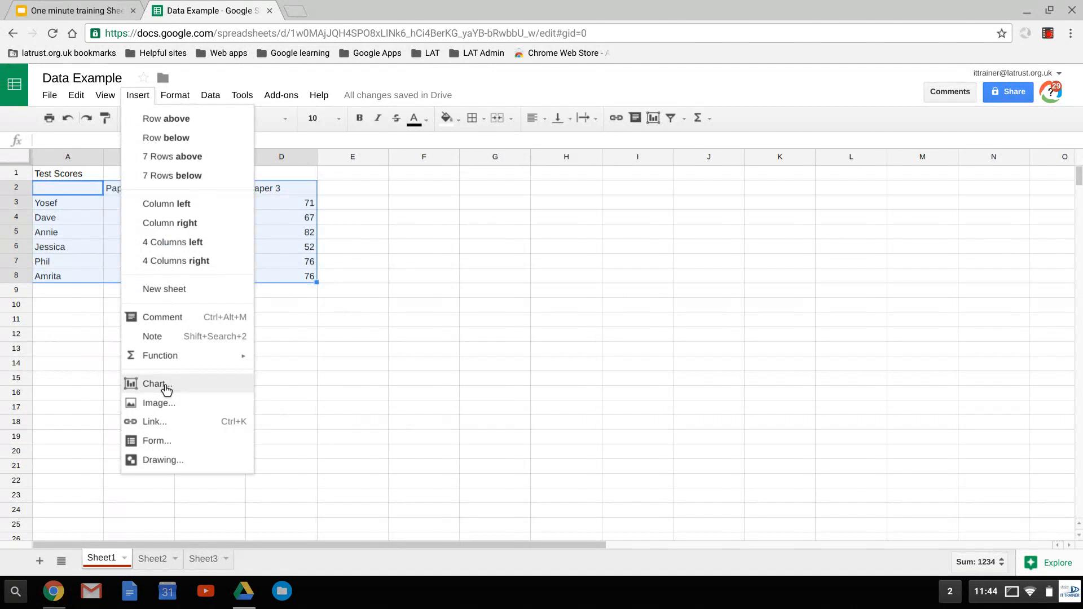
{"action": "left_click", "coordinate": [166, 389]}
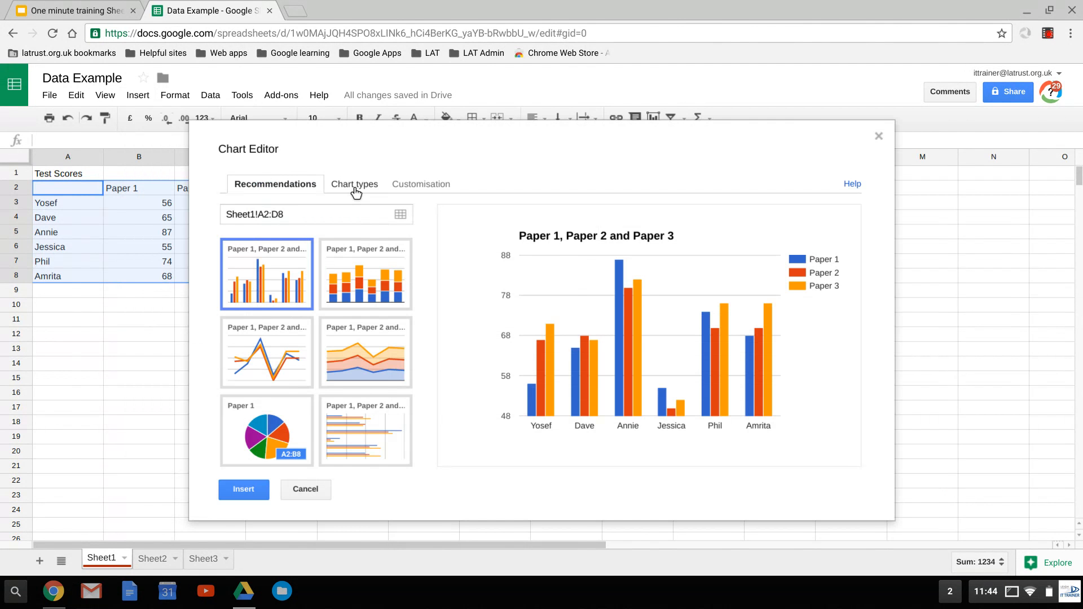
Try switching the chart's rows and columns in the chart type settings, and switch them back.
{"action": "left_click", "coordinate": [355, 189]}
{"action": "mouse_move", "coordinate": [425, 323]}
{"action": "left_mouse_down"}
{"action": "mouse_move", "coordinate": [438, 433]}
{"action": "mouse_move", "coordinate": [431, 316]}
{"action": "left_mouse_up"}
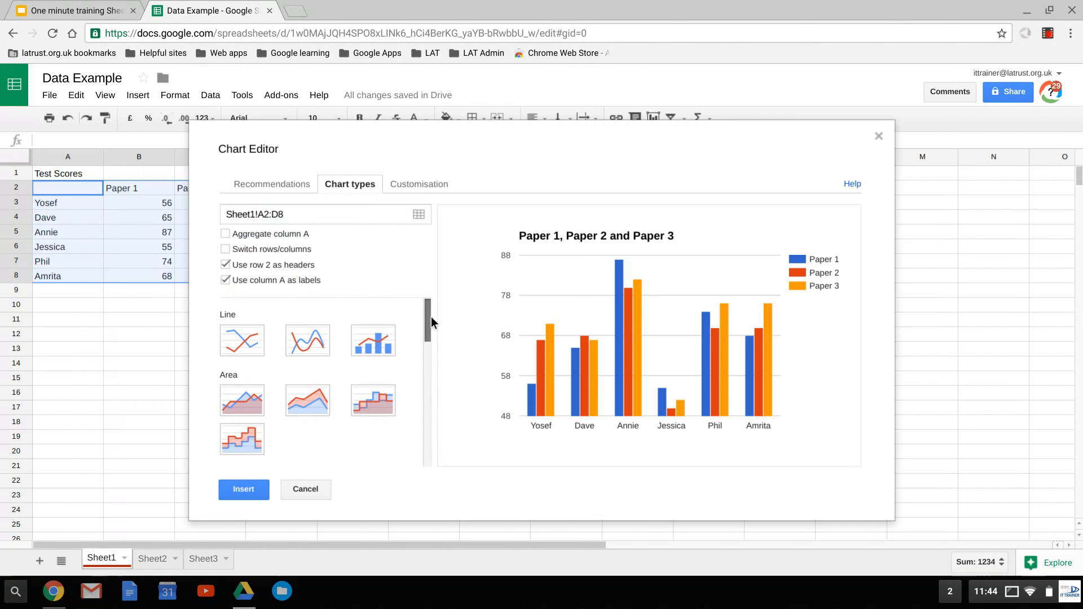
{"action": "left_click", "coordinate": [227, 251]}
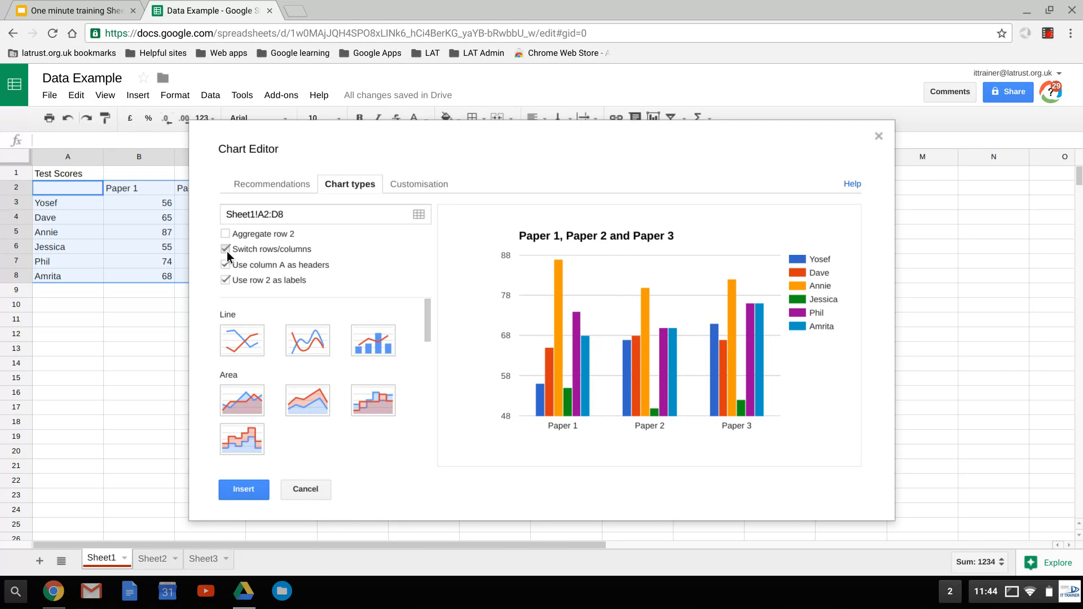
{"action": "left_click", "coordinate": [225, 249]}
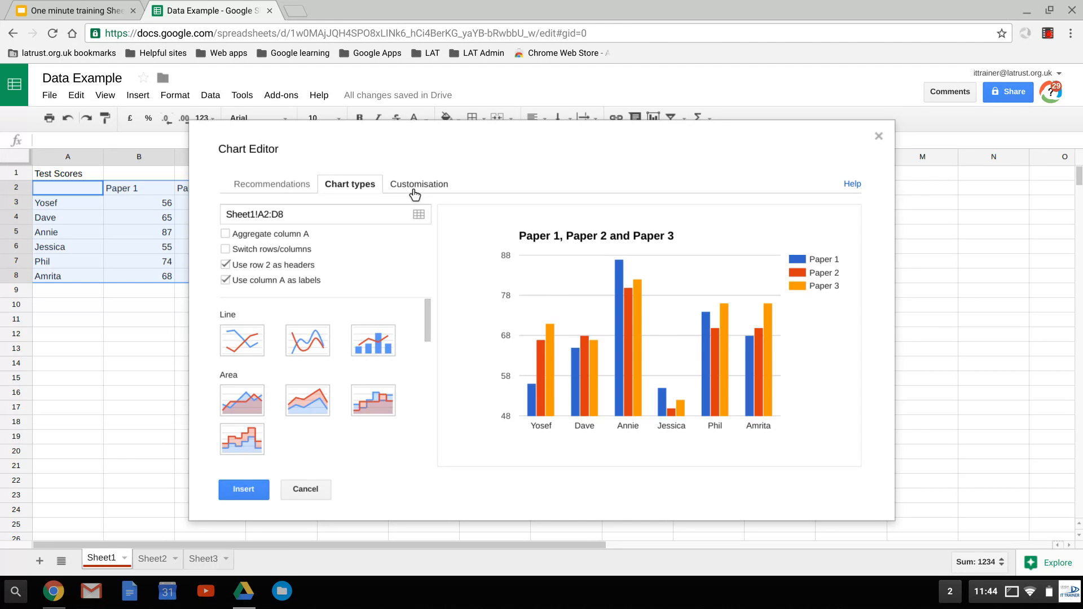
Set the chart title to "Test Scores" and make it italic.
{"action": "left_click", "coordinate": [414, 186]}
{"action": "left_click", "coordinate": [364, 282]}
{"action": "left_click_drag", "start_coordinate": [353, 274], "coordinate": [229, 274]}
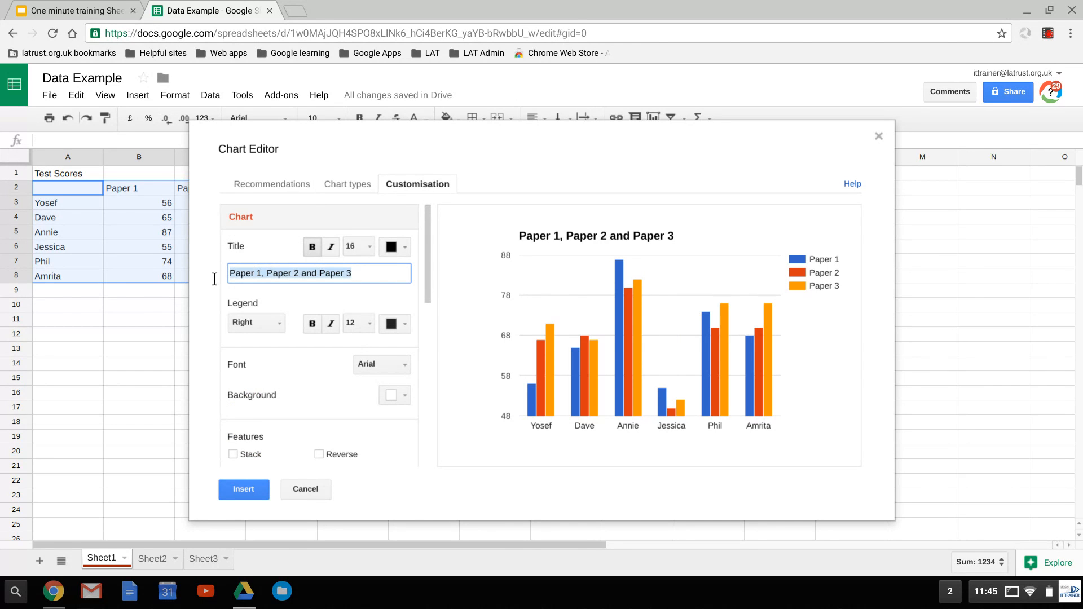
{"action": "type", "text": "T"}
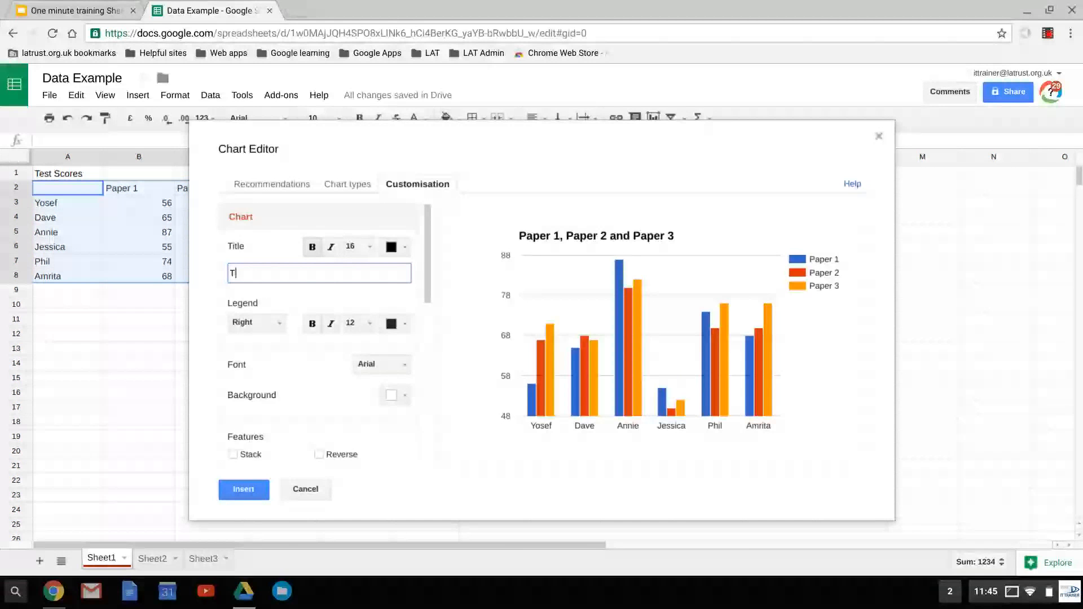
{"action": "type", "text": "est Scores"}
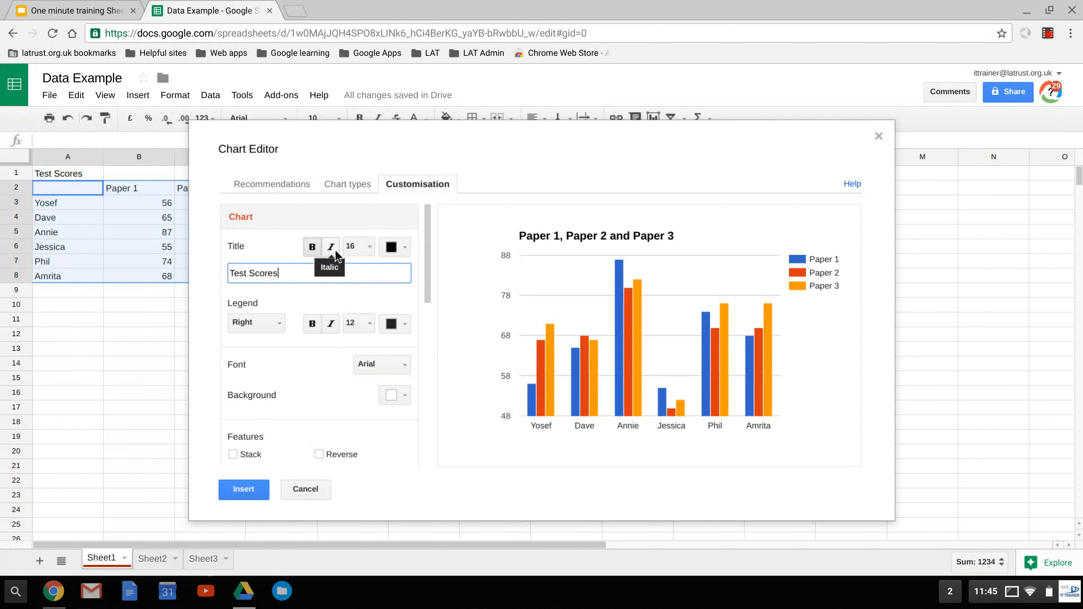
{"action": "key", "text": "Return"}
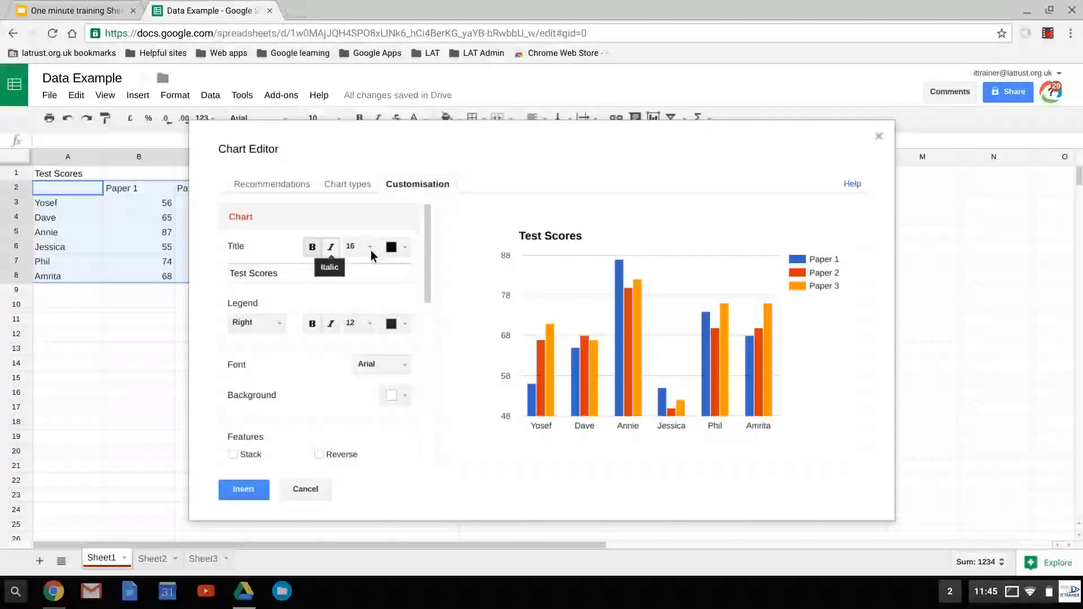
{"action": "left_click", "coordinate": [330, 247]}
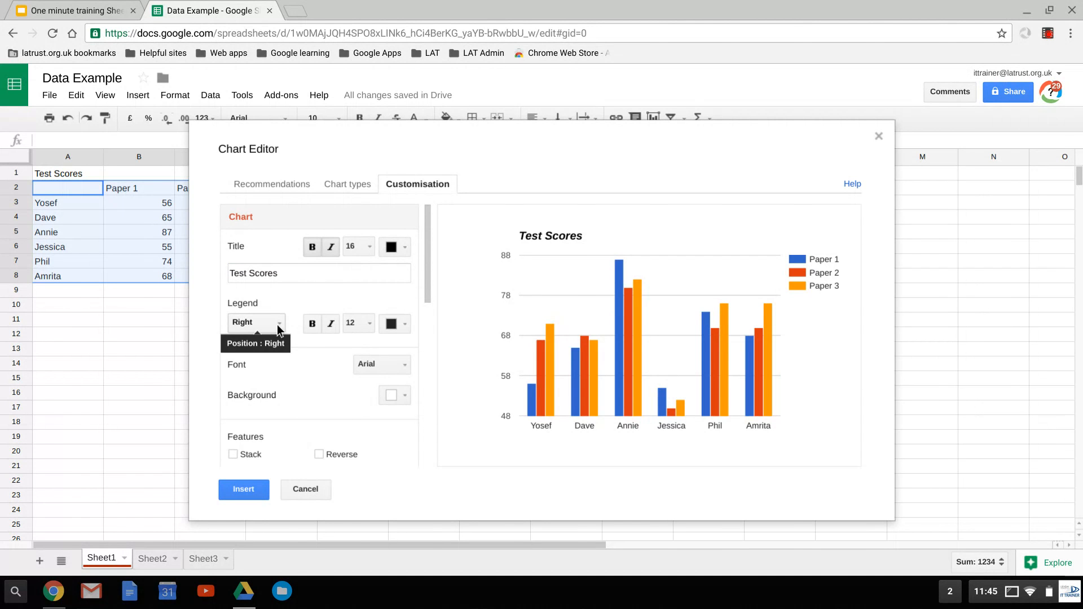
Place the chart legend at the bottom and set the chart font to Sans Serif.
{"action": "left_click", "coordinate": [277, 324]}
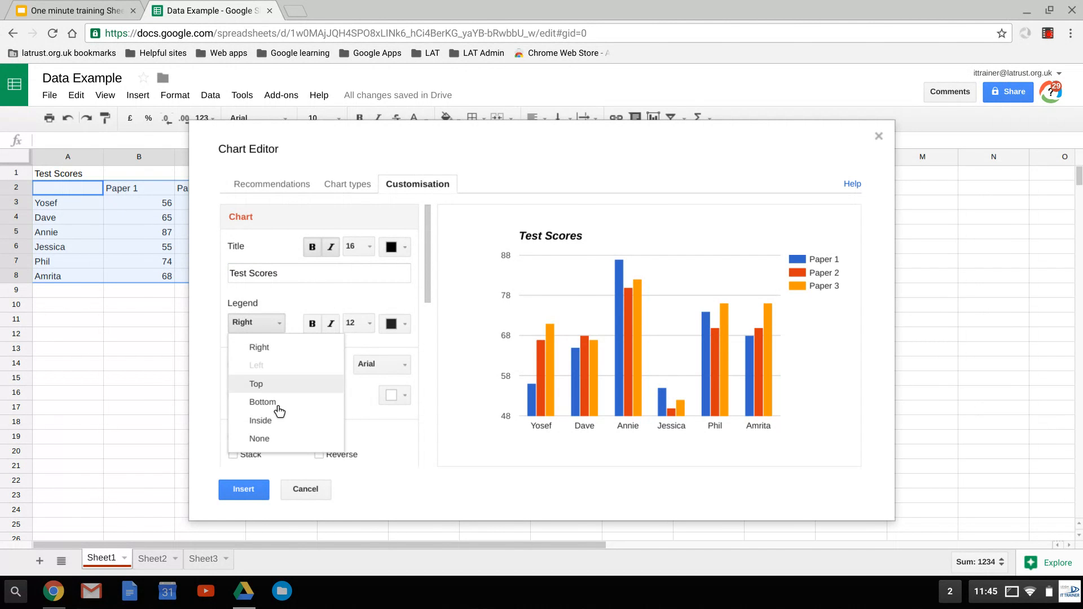
{"action": "left_click", "coordinate": [263, 402]}
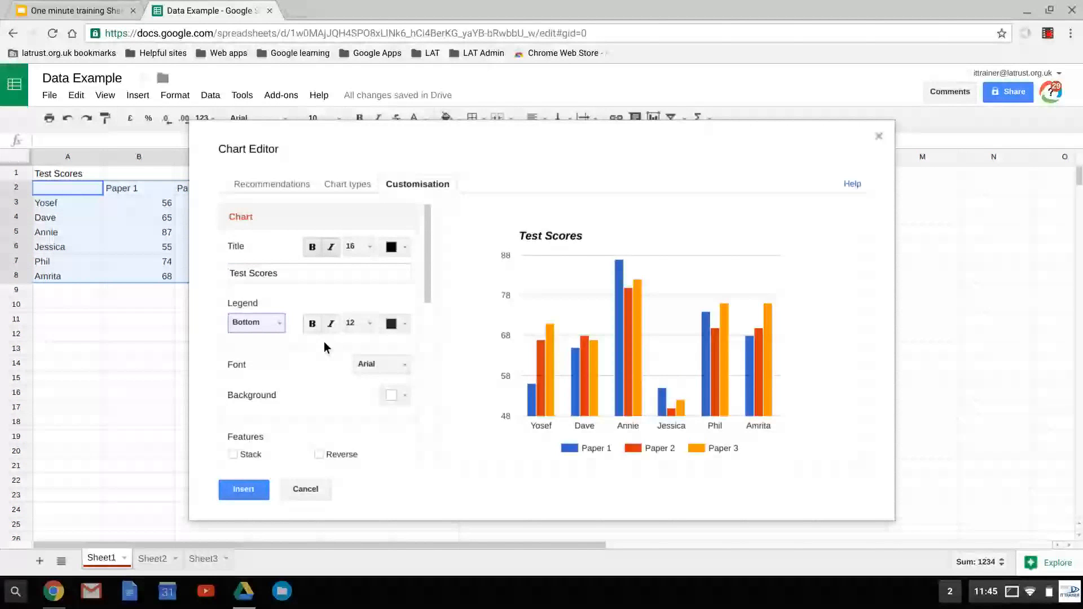
{"action": "left_click", "coordinate": [390, 366]}
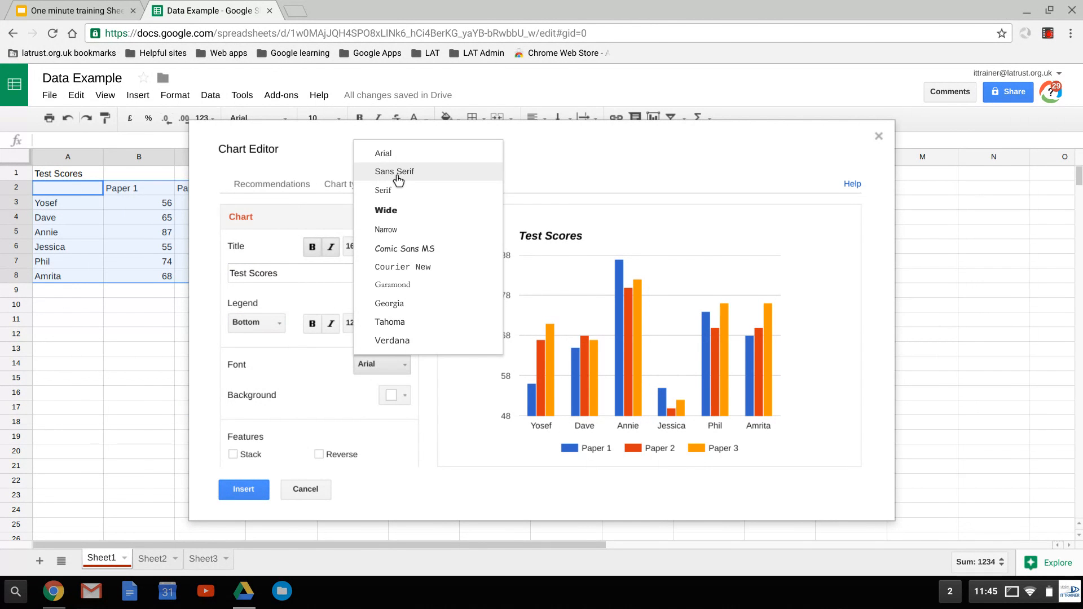
{"action": "left_click", "coordinate": [394, 172]}
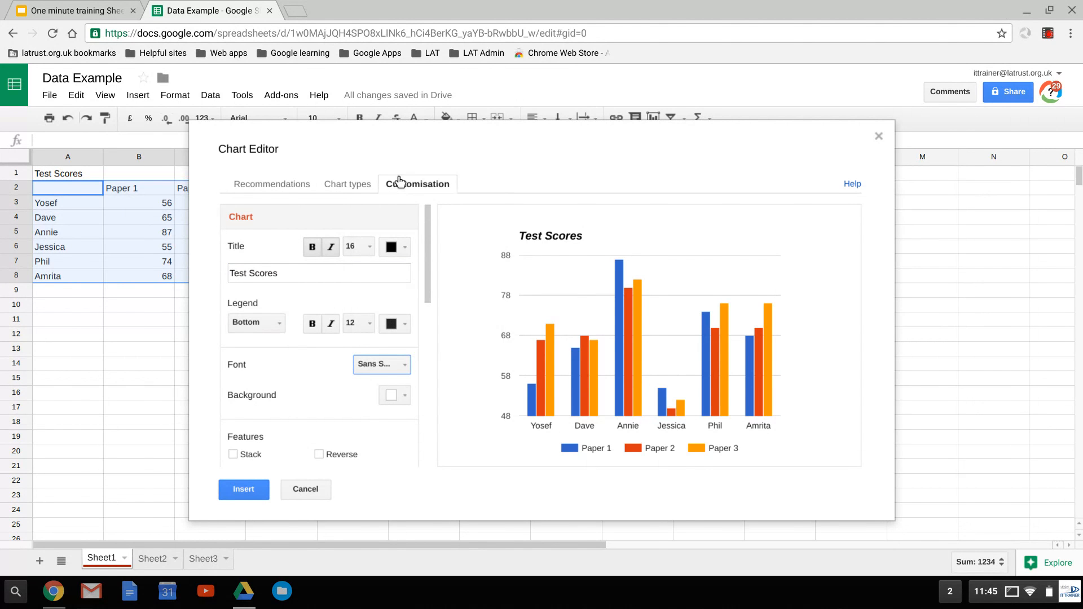
Give the chart a light yellow background and enable the Reverse feature.
{"action": "left_click", "coordinate": [397, 399]}
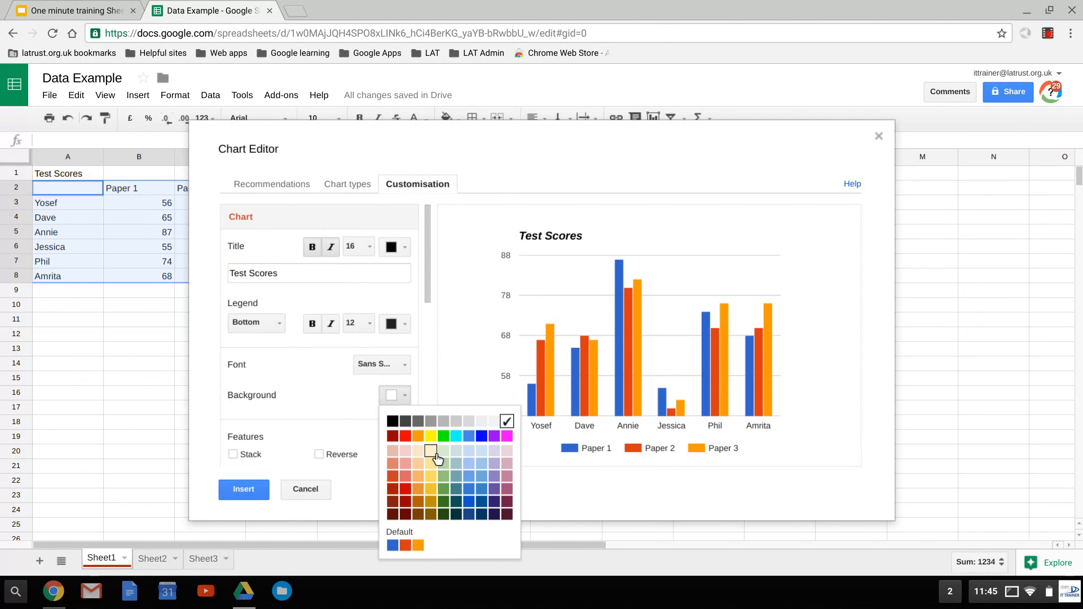
{"action": "left_click", "coordinate": [430, 451]}
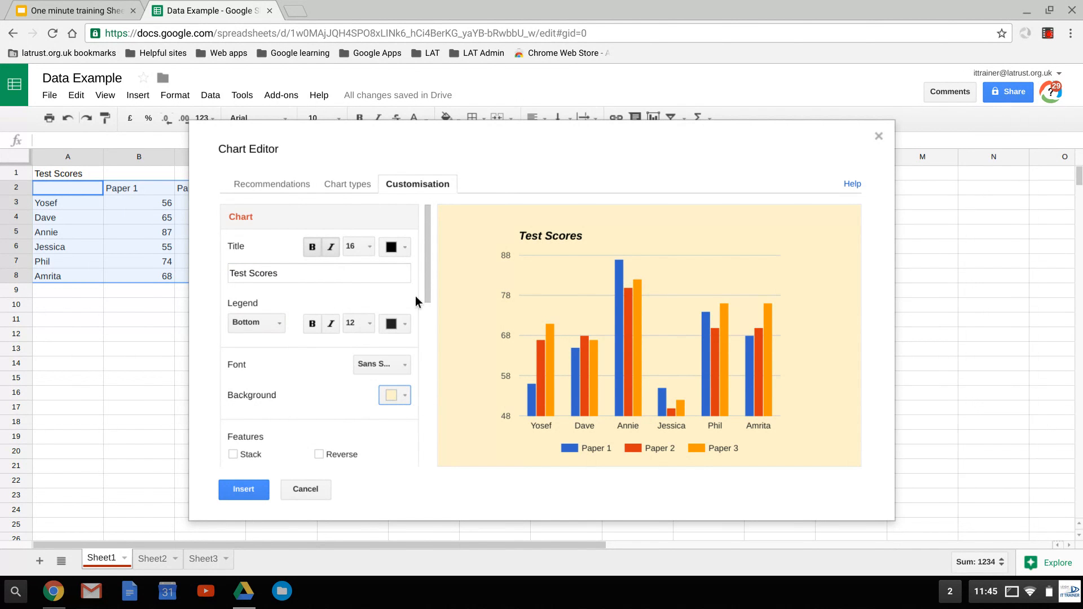
{"action": "left_click_drag", "start_coordinate": [432, 289], "coordinate": [441, 342]}
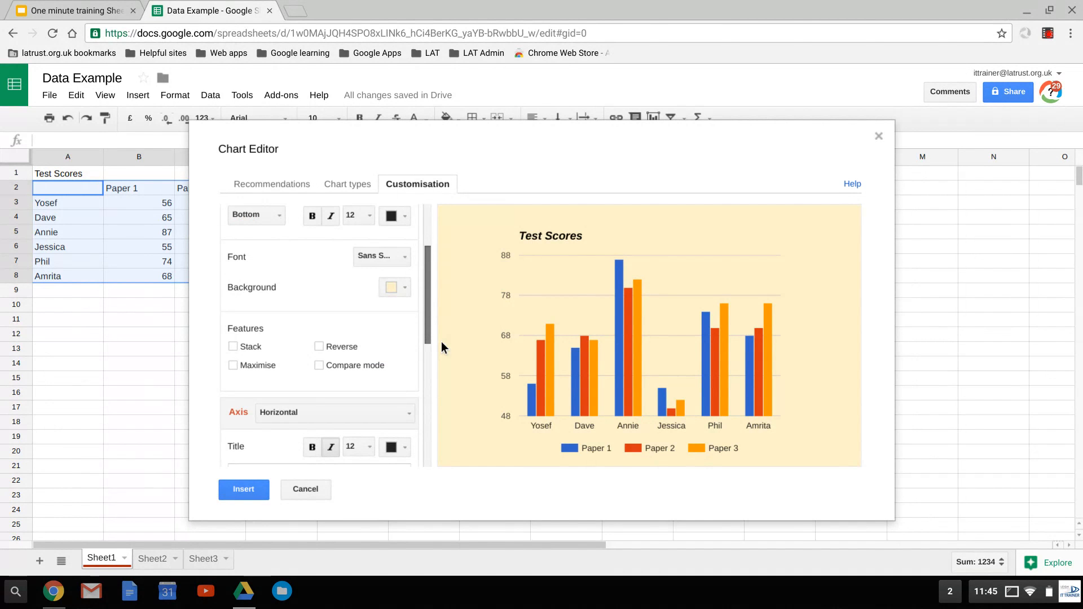
{"action": "scroll", "coordinate": [320, 296], "scroll_direction": "down", "scroll_amount": 1}
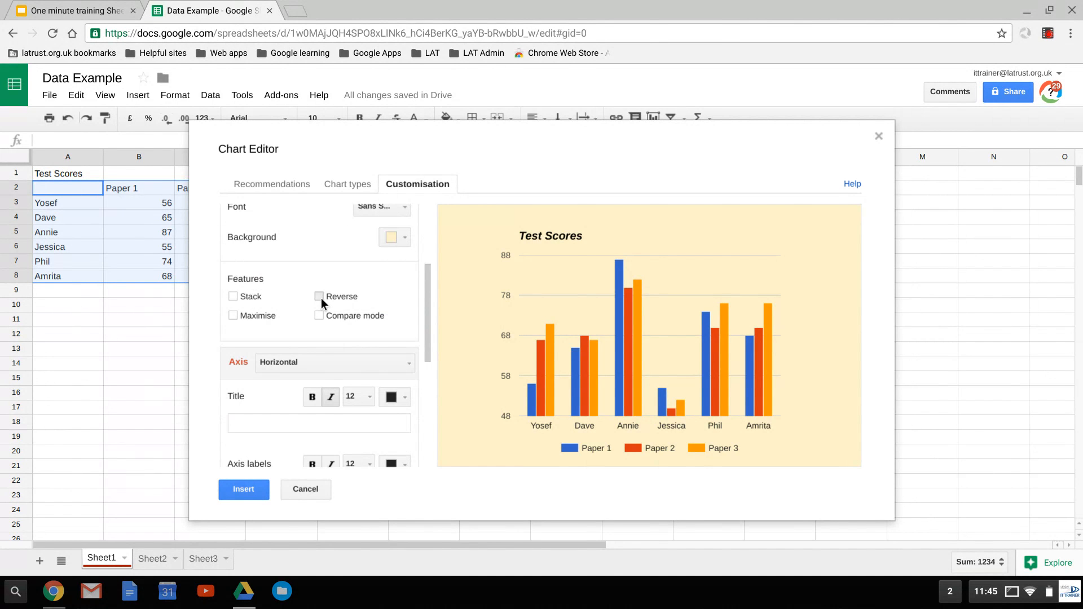
{"action": "left_click", "coordinate": [319, 297]}
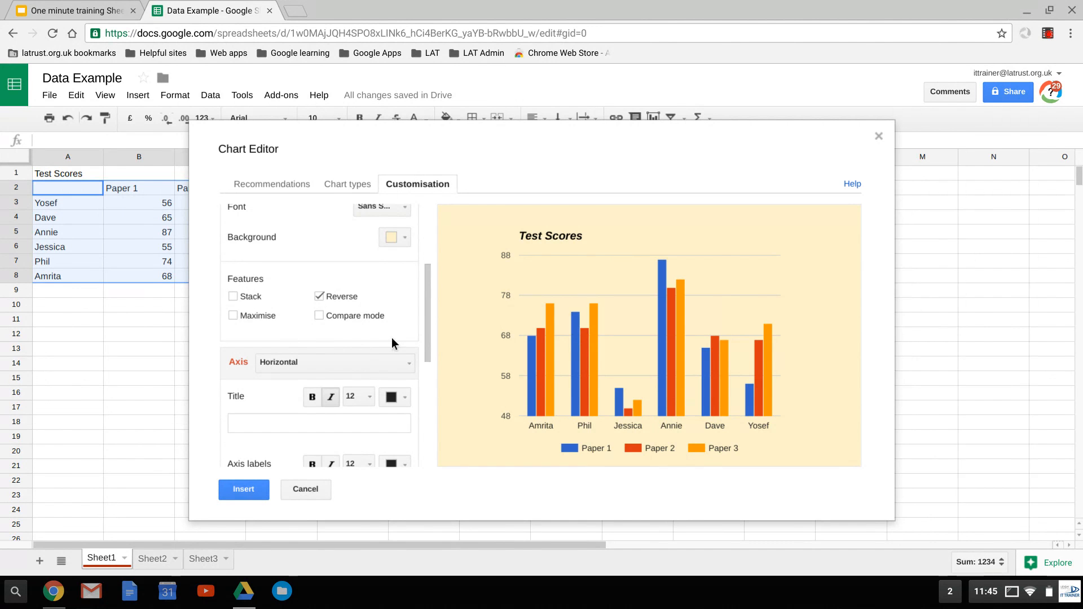
Set the horizontal axis title to "Student names".
{"action": "scroll", "coordinate": [431, 360], "scroll_direction": "down", "scroll_amount": 3}
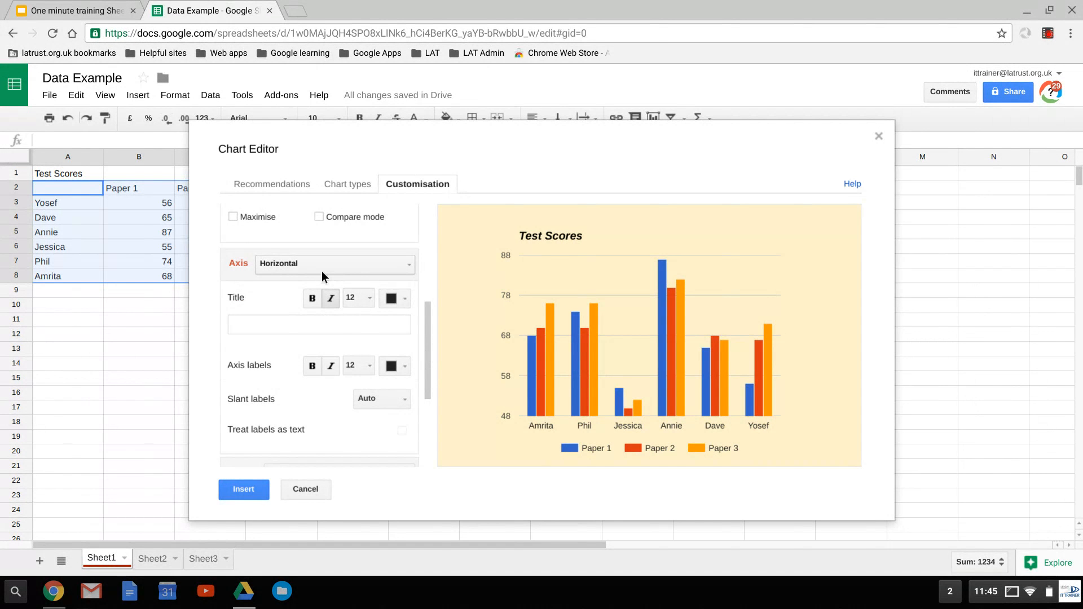
{"action": "left_click", "coordinate": [316, 269]}
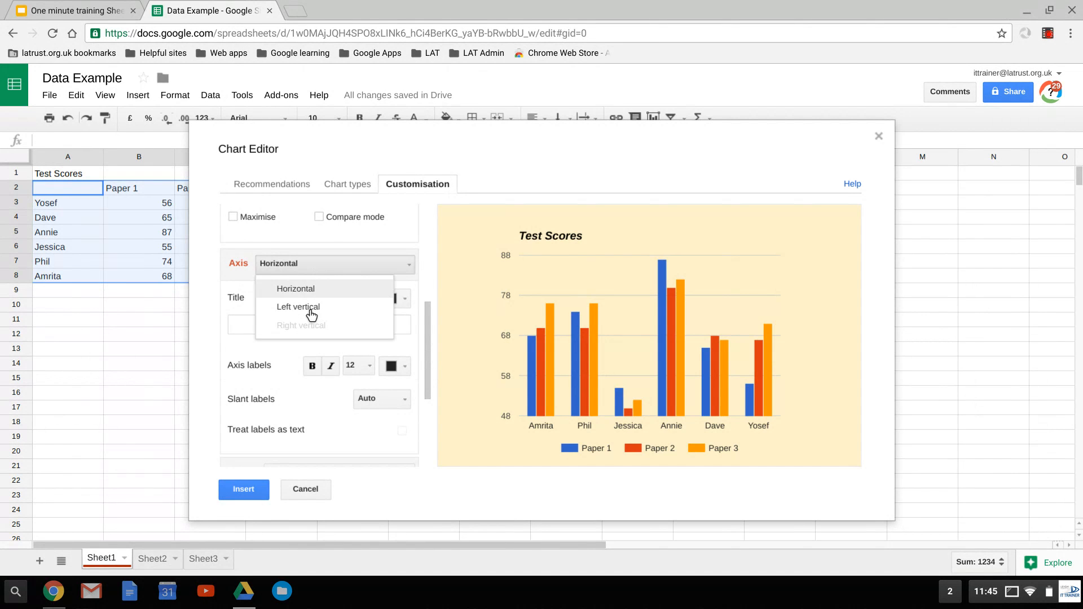
{"action": "left_click", "coordinate": [252, 302]}
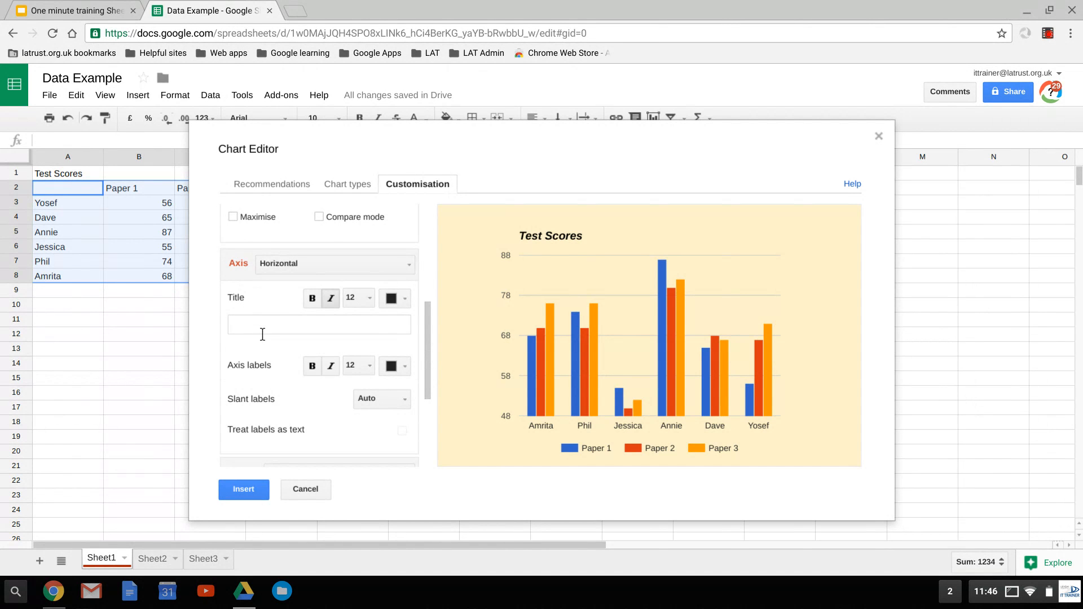
{"action": "left_click", "coordinate": [316, 326]}
{"action": "type", "text": "Stud"}
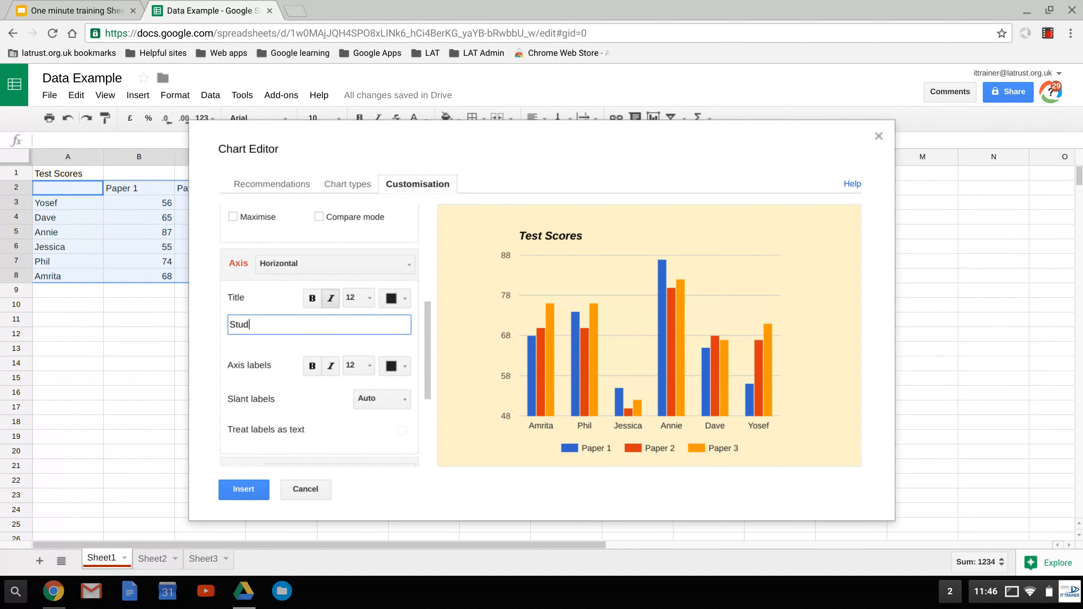
{"action": "type", "text": "ent names"}
{"action": "left_click", "coordinate": [259, 350]}
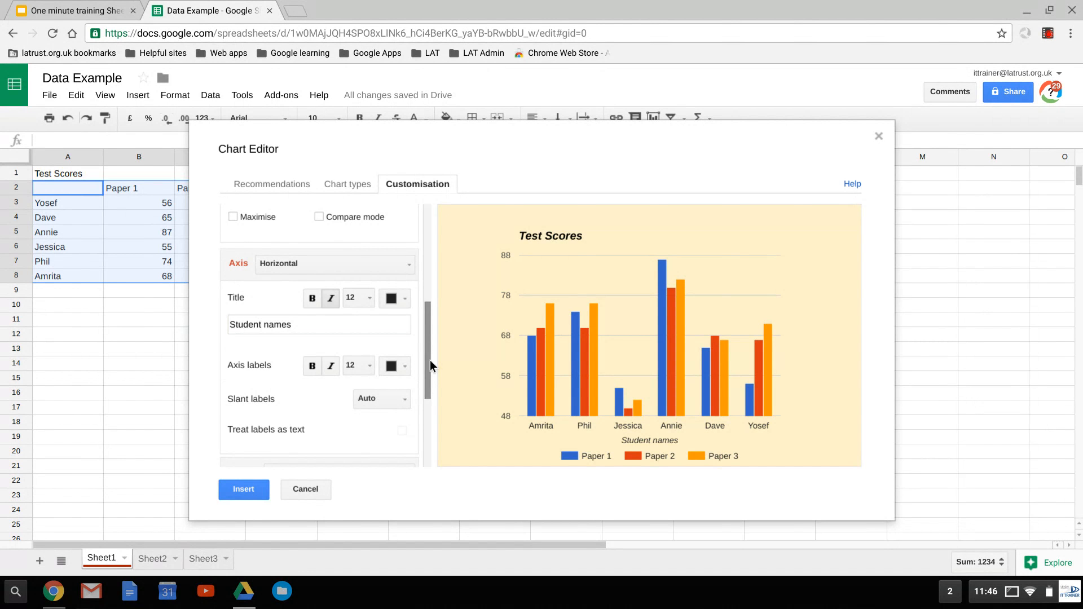
Slant the horizontal axis labels to 90°.
{"action": "scroll", "coordinate": [430, 360], "scroll_direction": "down", "scroll_amount": 2}
{"action": "left_click", "coordinate": [381, 299]}
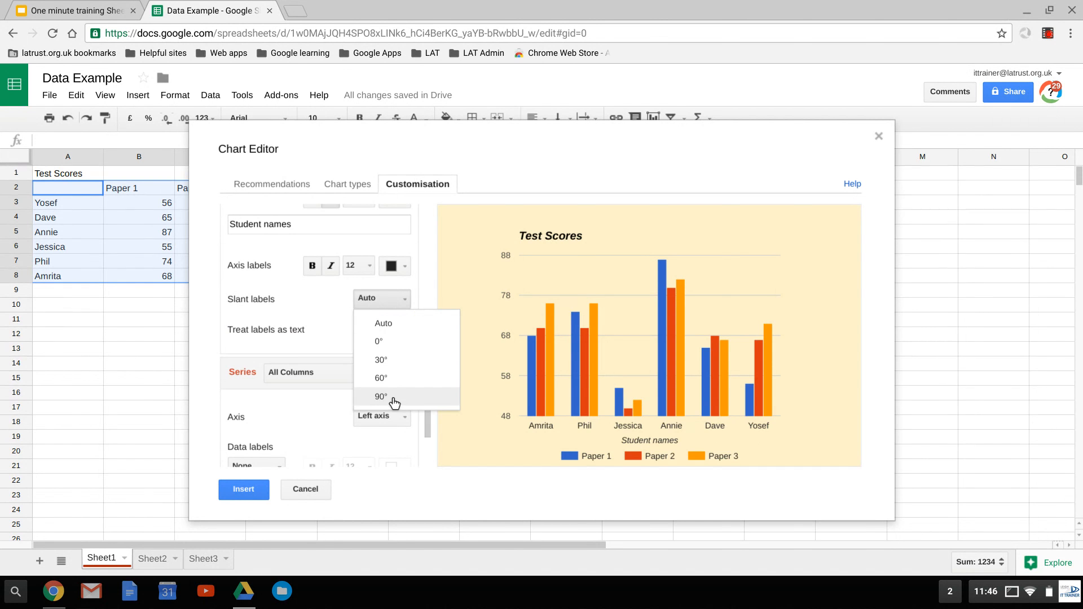
{"action": "left_click", "coordinate": [395, 400]}
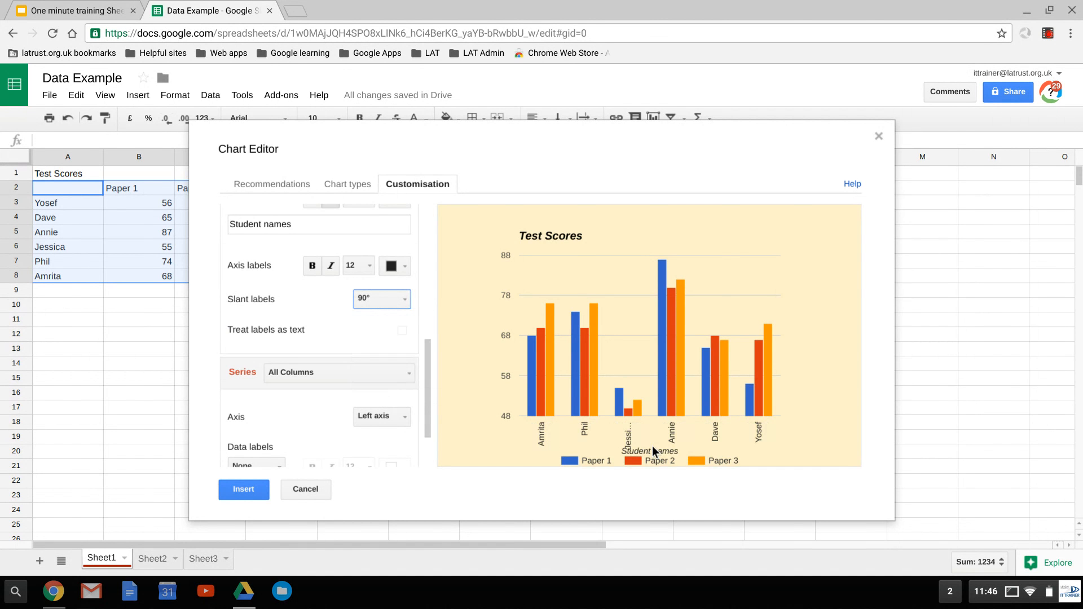
Change the colour of the Paper 1 series to purple.
{"action": "scroll", "coordinate": [431, 378], "scroll_direction": "down", "scroll_amount": 2}
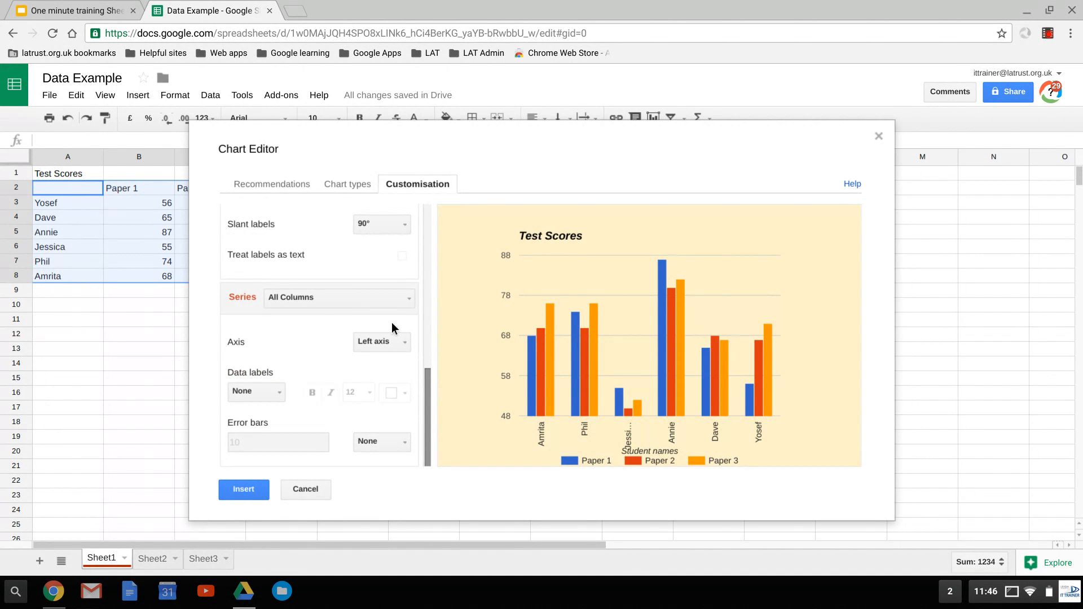
{"action": "left_click", "coordinate": [320, 301]}
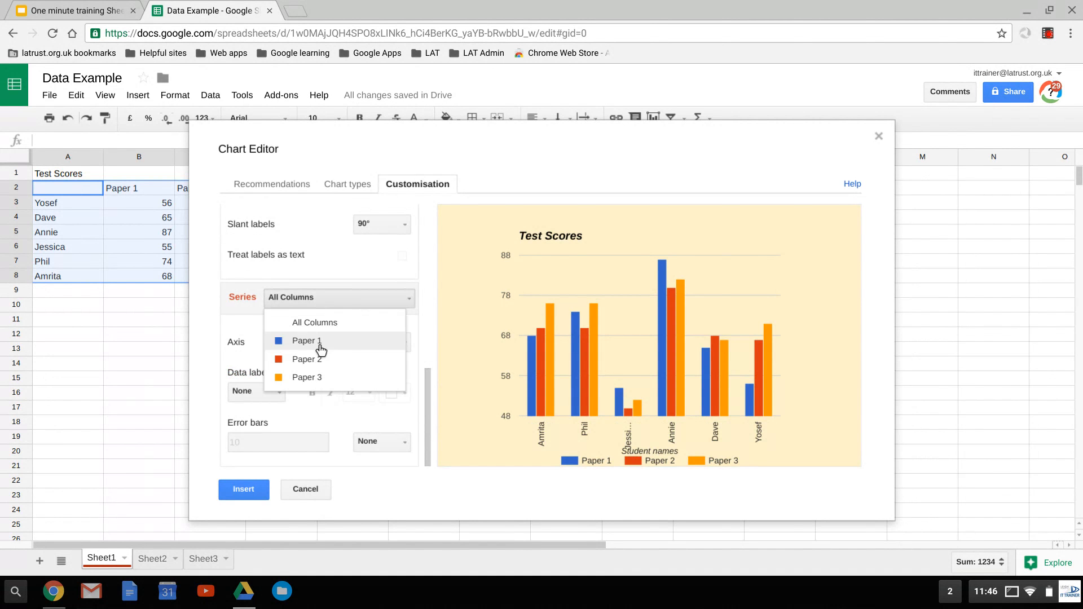
{"action": "left_click", "coordinate": [320, 343]}
{"action": "left_click", "coordinate": [397, 336]}
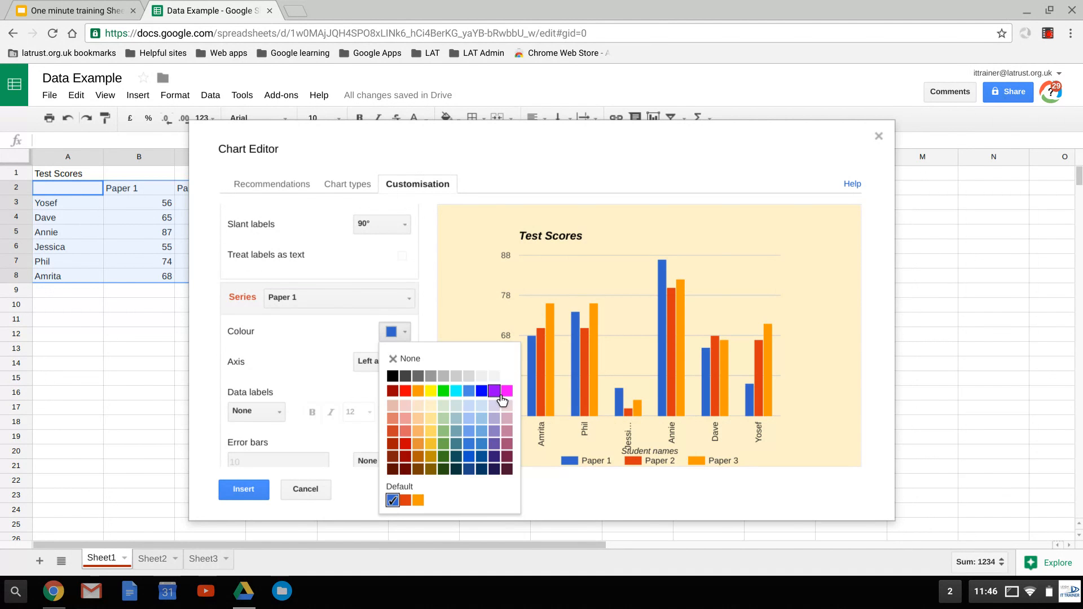
{"action": "left_click", "coordinate": [498, 394]}
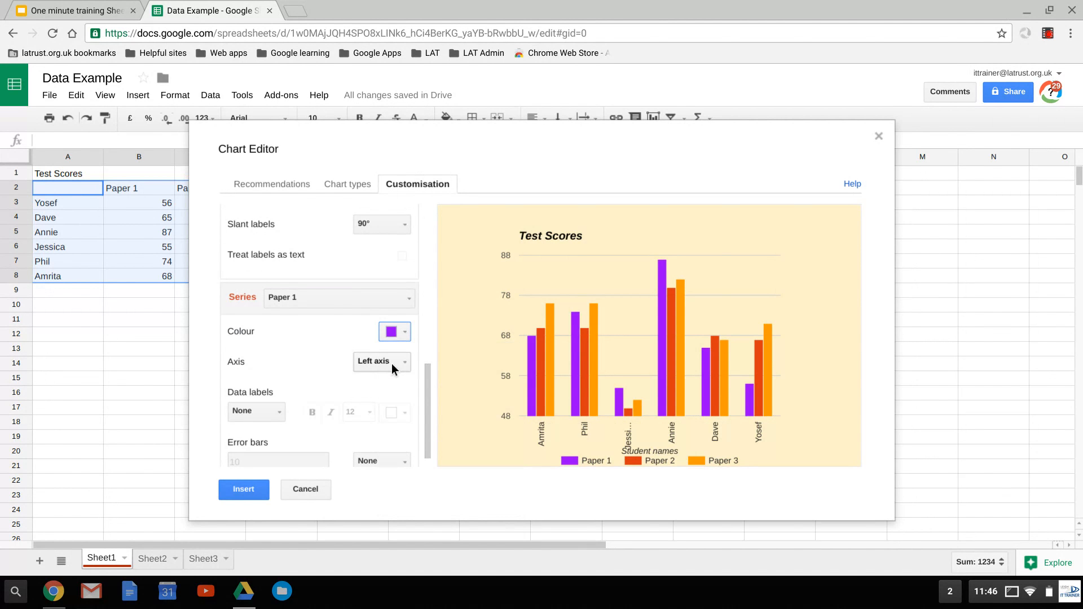
Show the values as data labels on the Paper 1 series, keeping it on the left axis.
{"action": "left_click", "coordinate": [394, 367]}
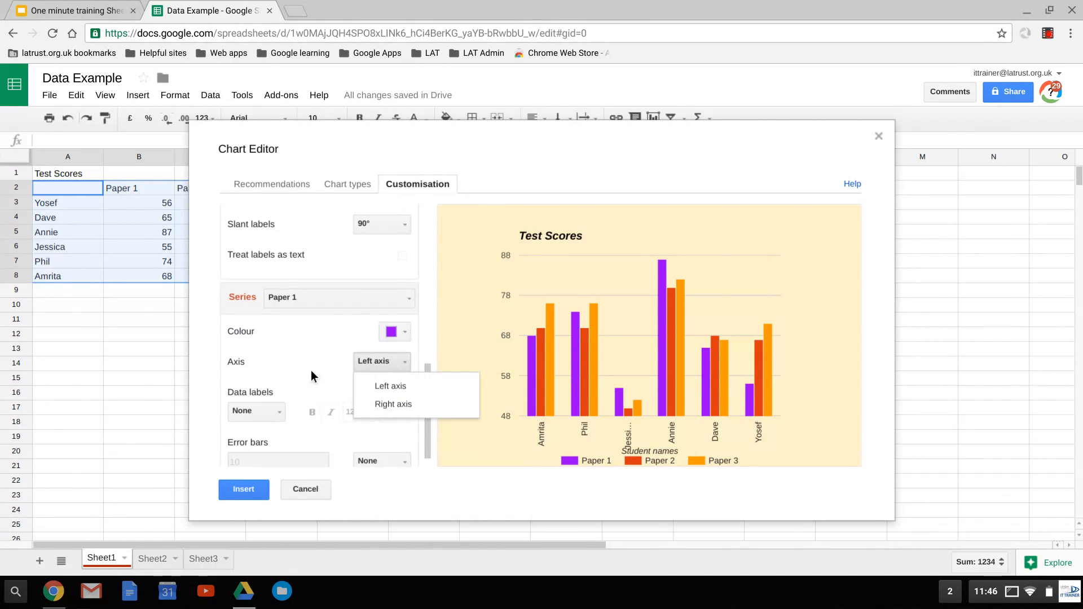
{"action": "left_click", "coordinate": [310, 370]}
{"action": "left_click", "coordinate": [269, 417]}
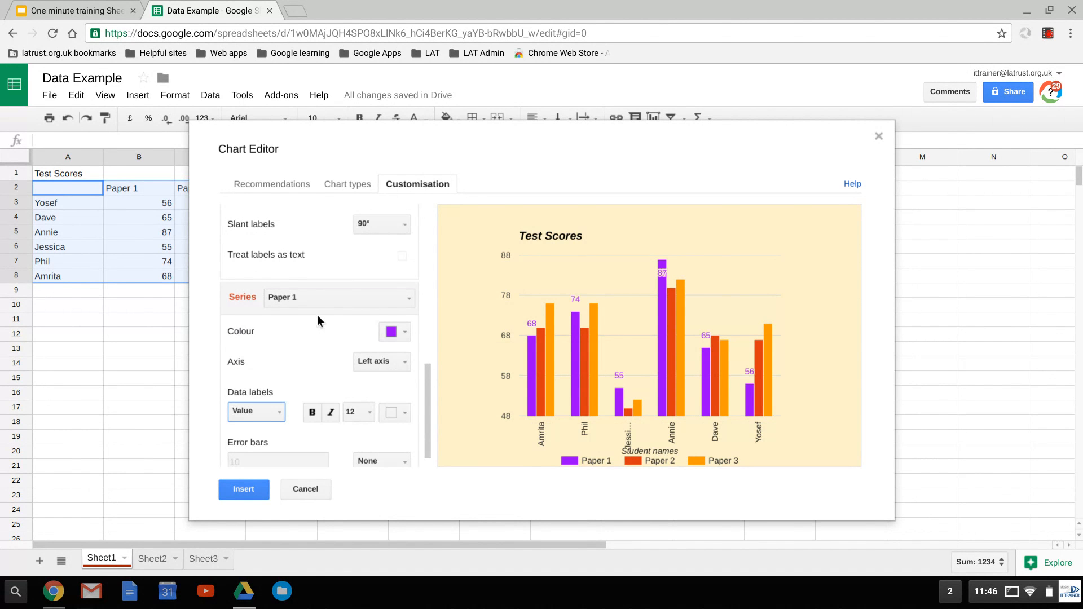
Show the values as data labels on all columns of the chart.
{"action": "left_click", "coordinate": [324, 299]}
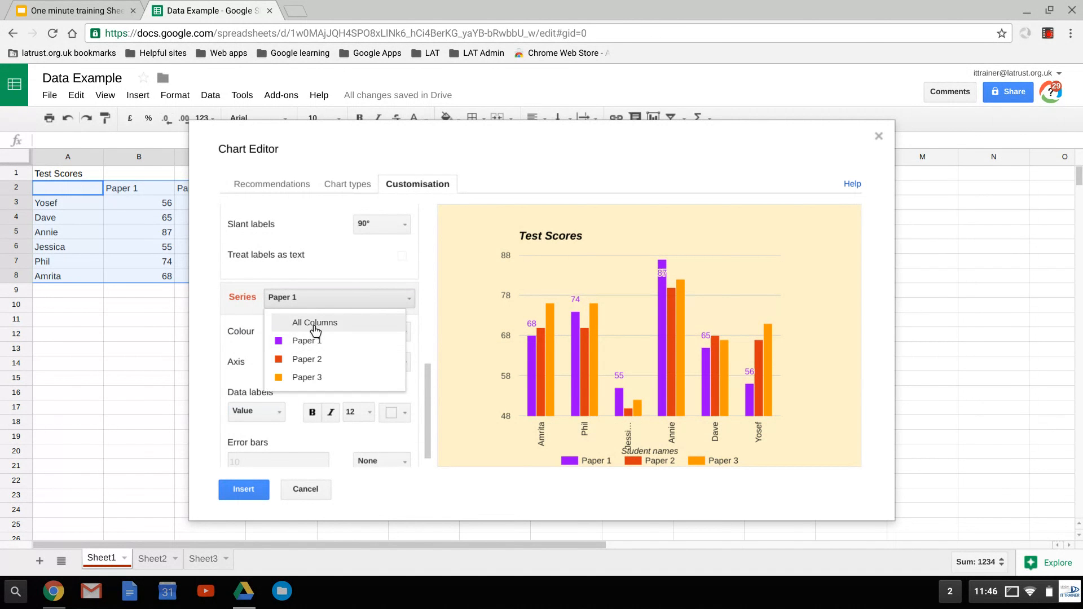
{"action": "left_click", "coordinate": [315, 325]}
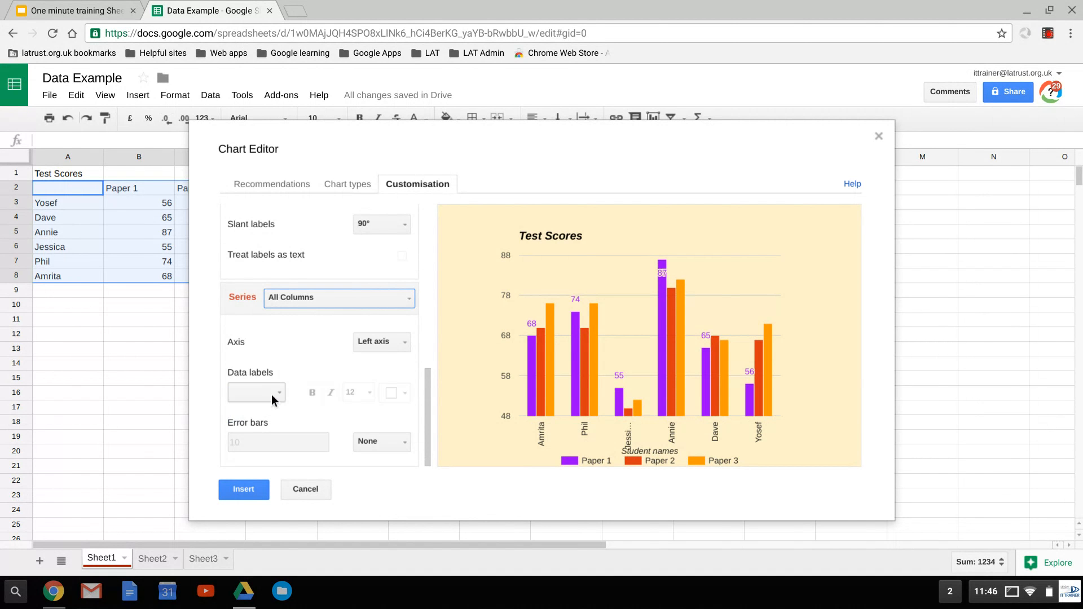
{"action": "left_click", "coordinate": [272, 394]}
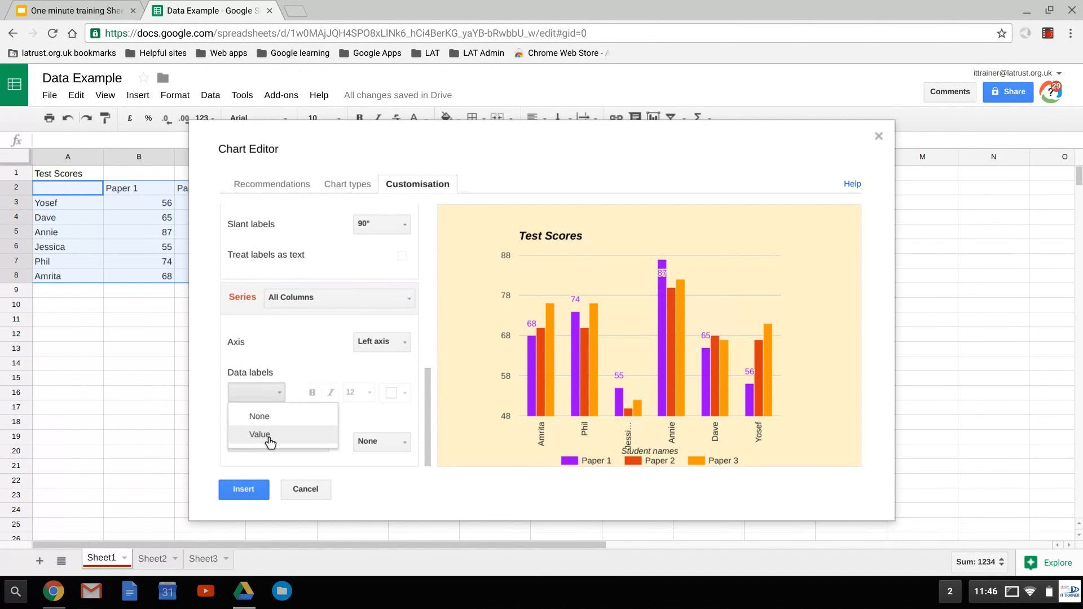
{"action": "left_click", "coordinate": [260, 435]}
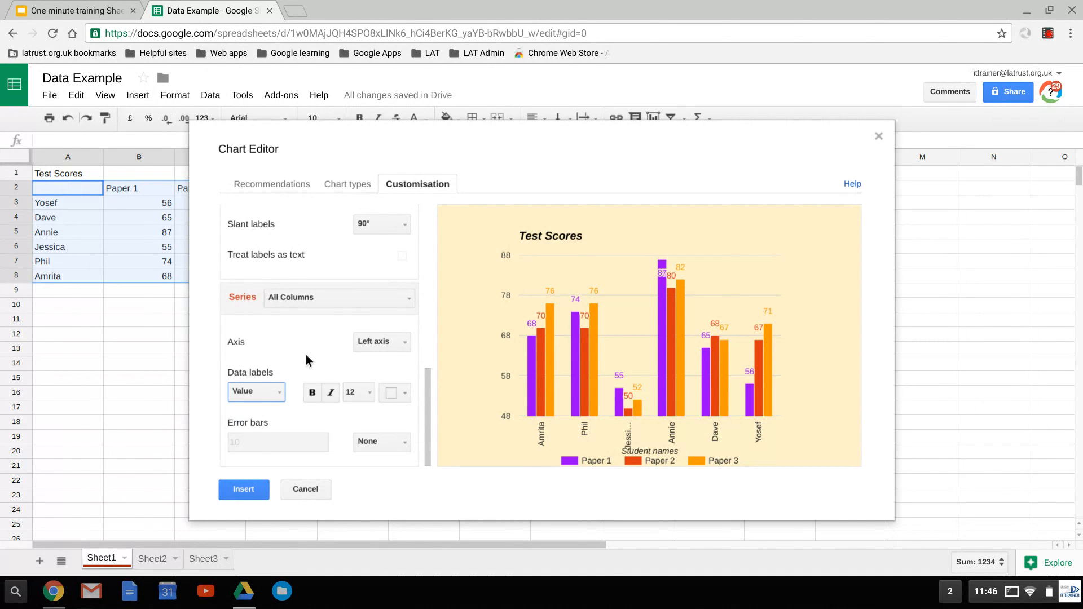
Colour the data labels of all columns black and insert the finished chart into the sheet.
{"action": "left_click", "coordinate": [405, 395]}
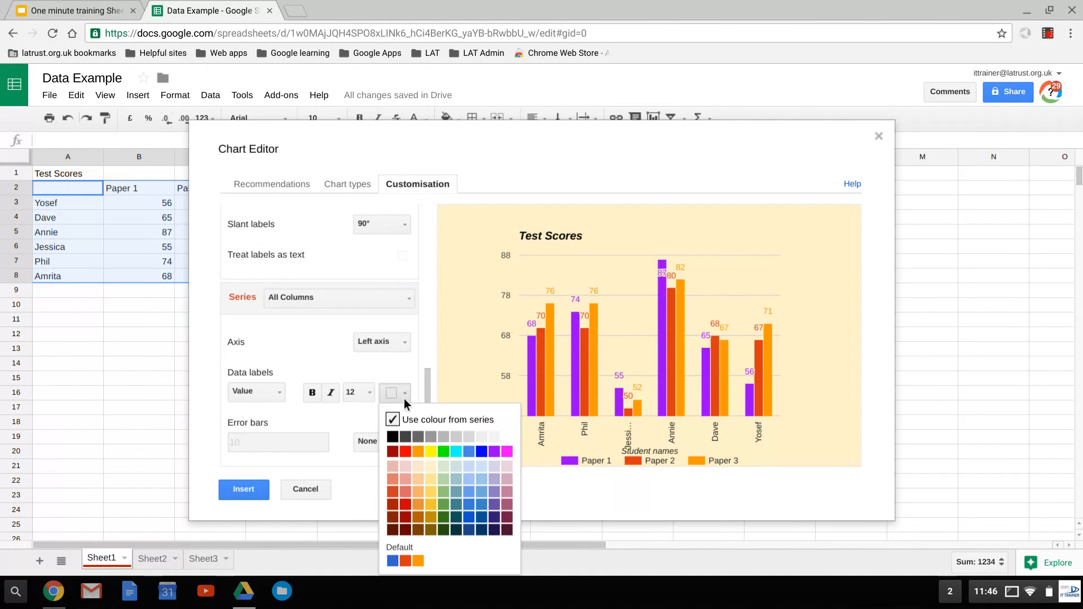
{"action": "left_click", "coordinate": [389, 437]}
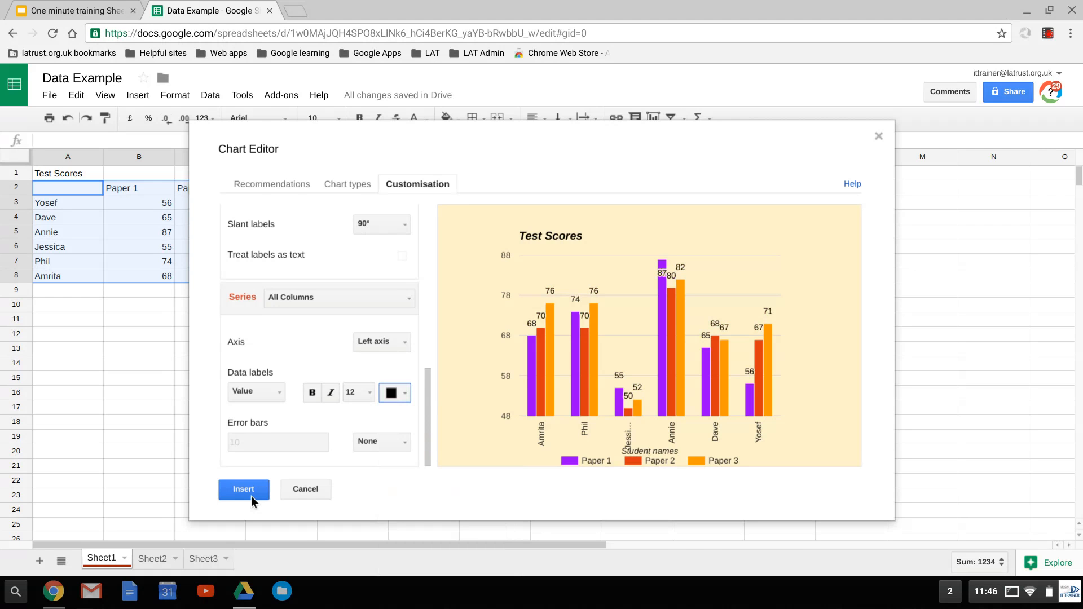
{"action": "left_click", "coordinate": [243, 489]}
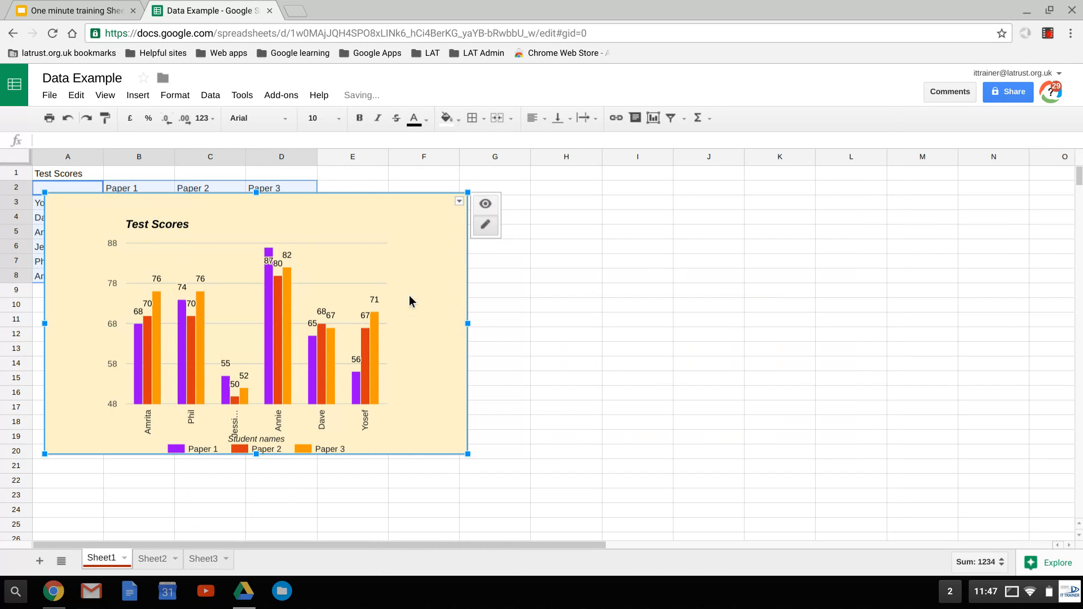
Resize the plot area of the inserted chart, widening it on both sides to nearly fill the chart's width.
{"action": "left_click", "coordinate": [356, 274]}
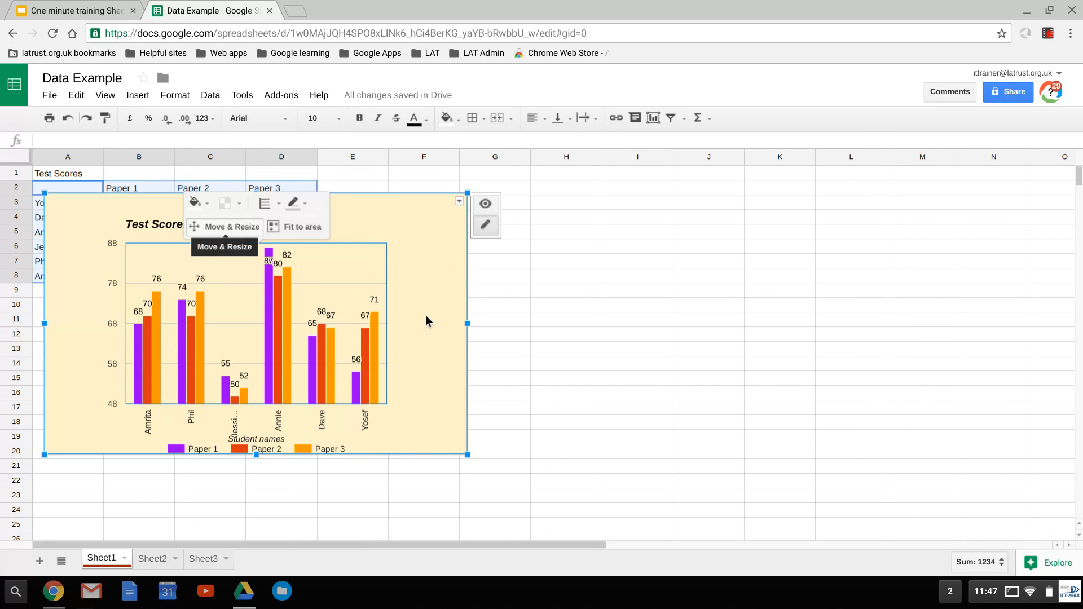
{"action": "left_click", "coordinate": [214, 232]}
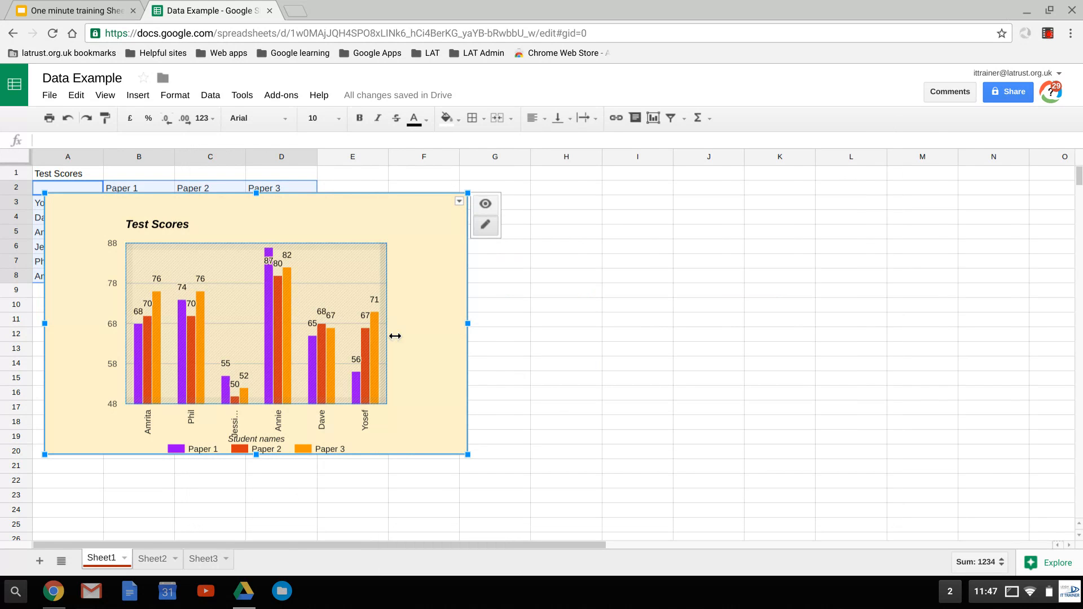
{"action": "left_click_drag", "start_coordinate": [395, 336], "coordinate": [456, 336]}
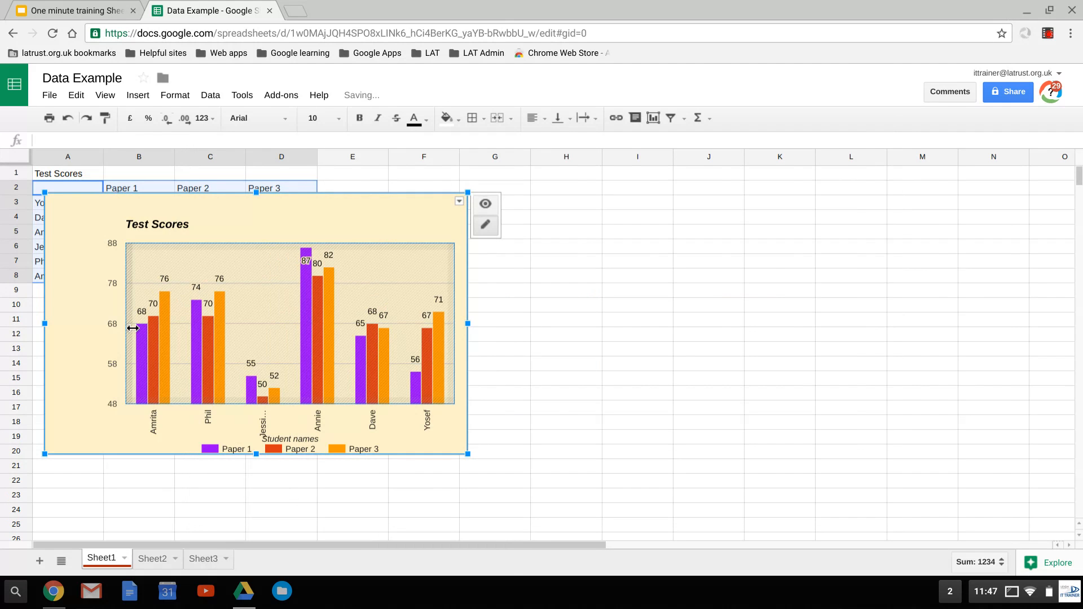
{"action": "left_click_drag", "start_coordinate": [132, 328], "coordinate": [69, 327]}
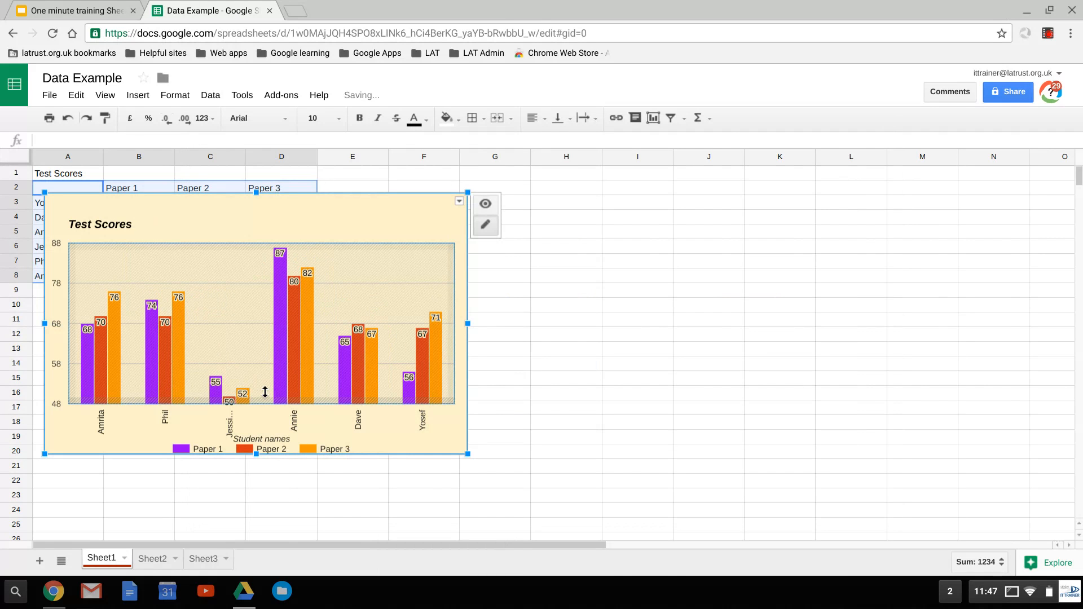
Reopen the chart's advanced editor to view its customisation settings, and cancel without changing anything.
{"action": "left_click", "coordinate": [459, 202]}
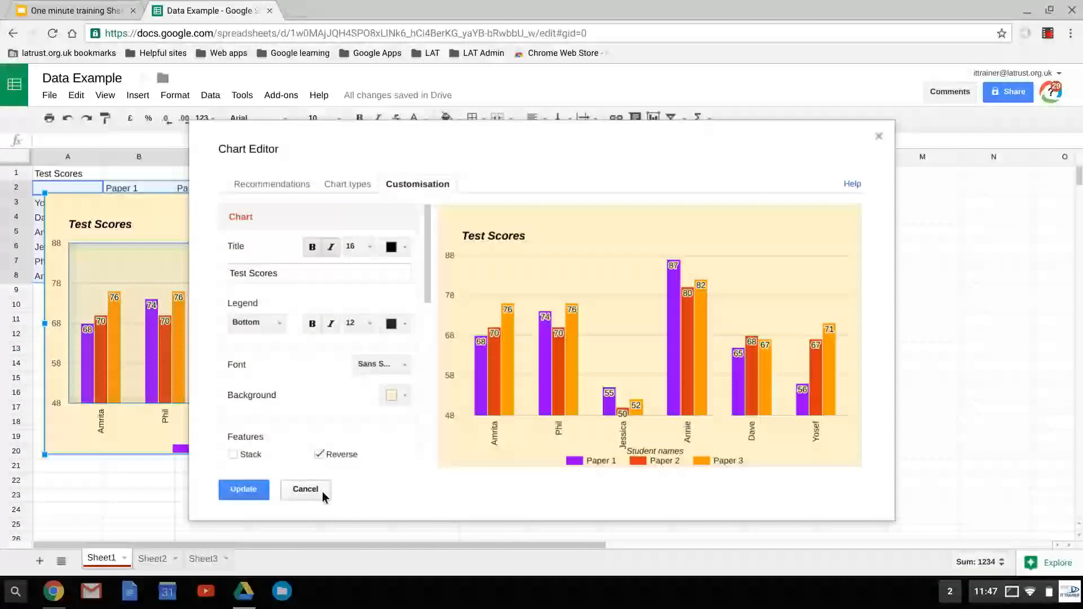
{"action": "left_click", "coordinate": [322, 490]}
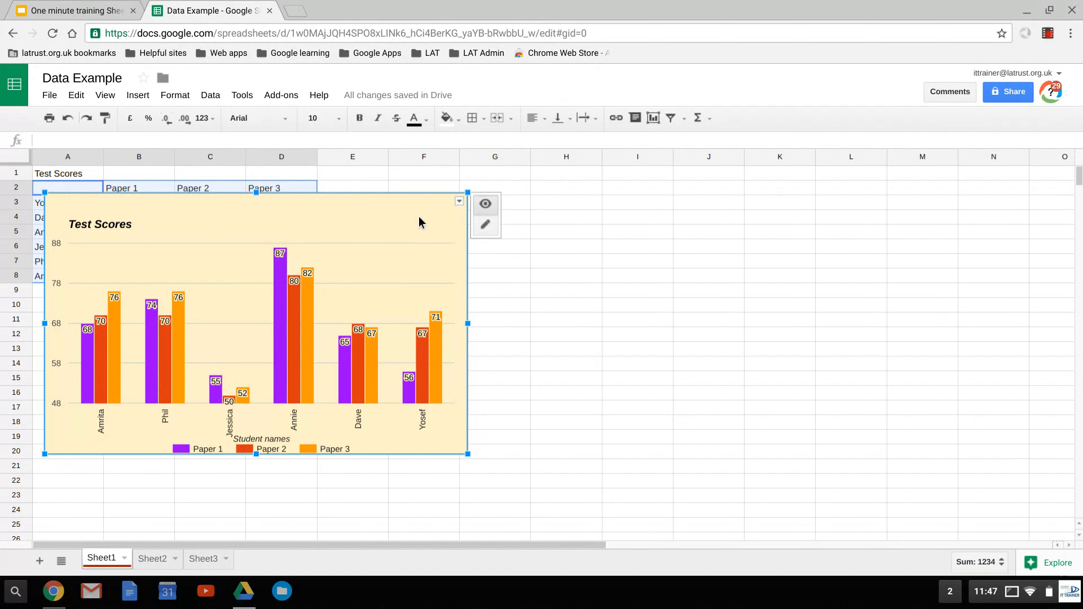
Switch the chart to quick edit mode and change the colour of the Paper 1 series to blue.
{"action": "left_click", "coordinate": [484, 225]}
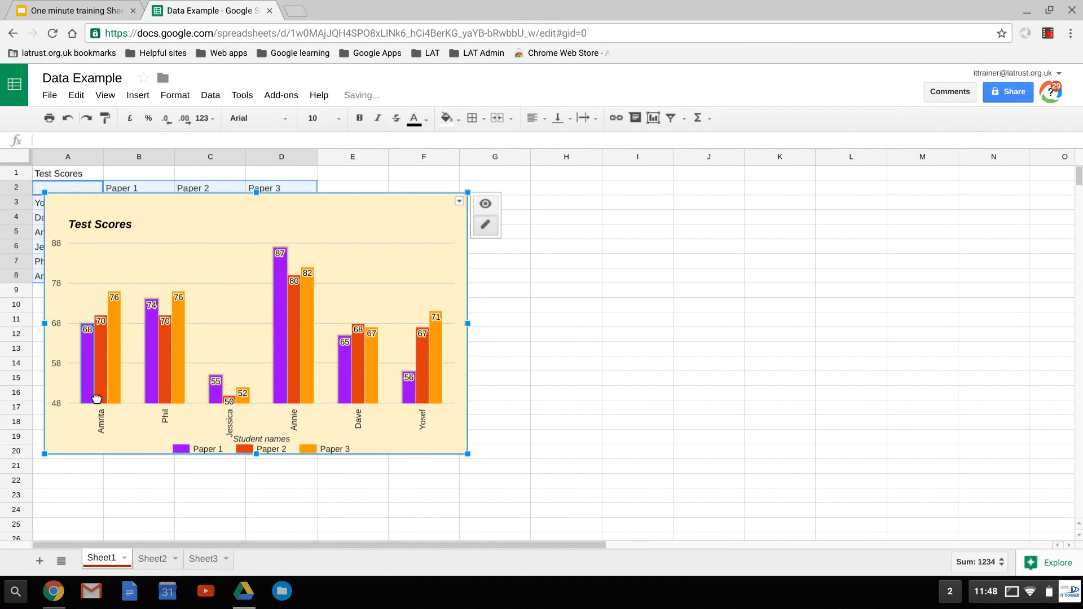
{"action": "left_click_drag", "start_coordinate": [89, 381], "coordinate": [89, 382]}
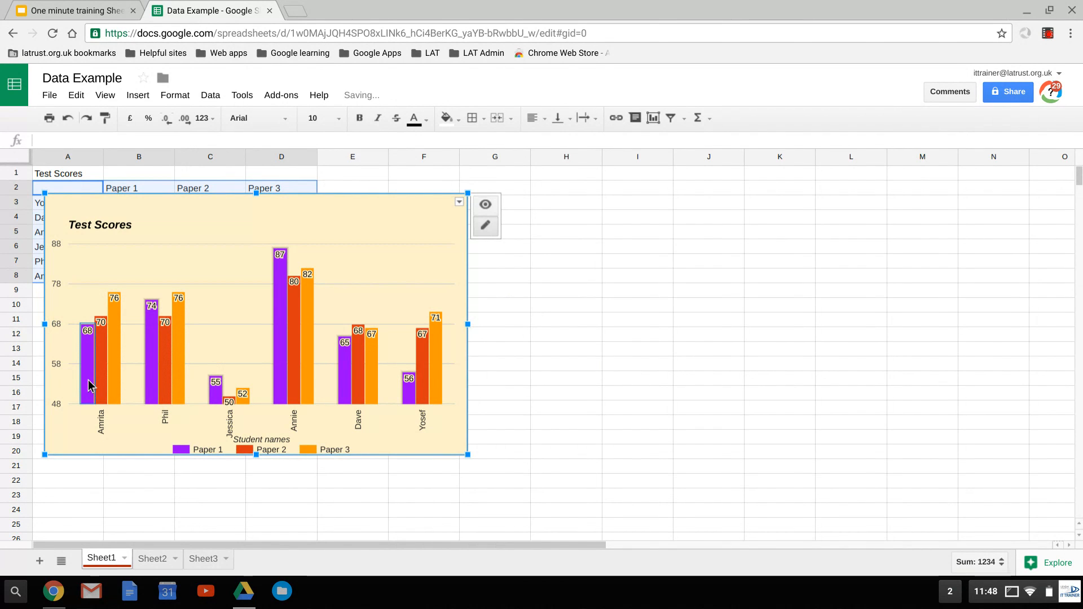
{"action": "left_click", "coordinate": [89, 386]}
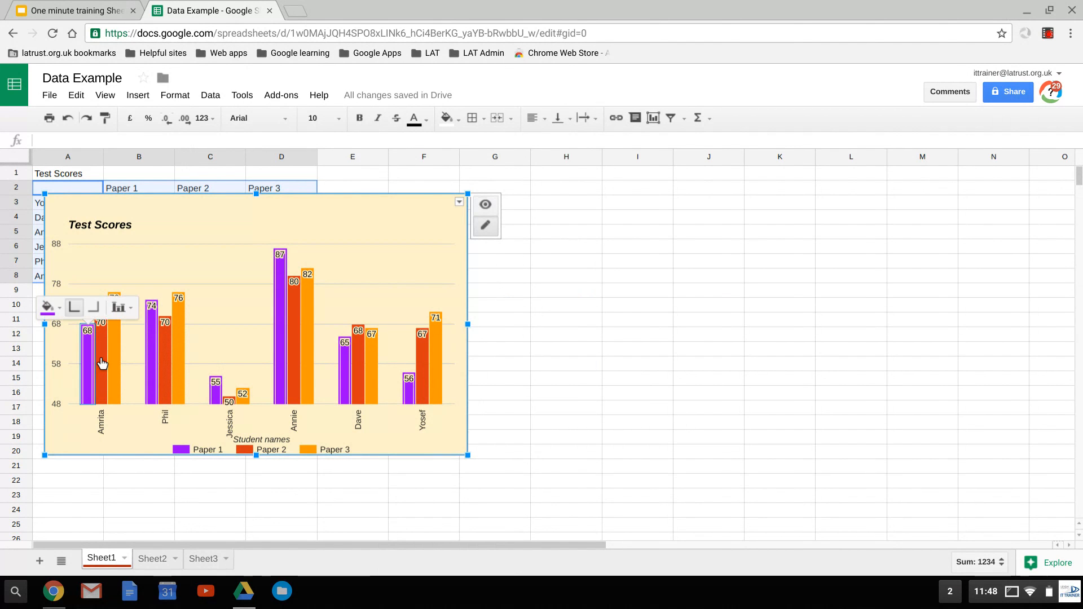
{"action": "left_click", "coordinate": [62, 312]}
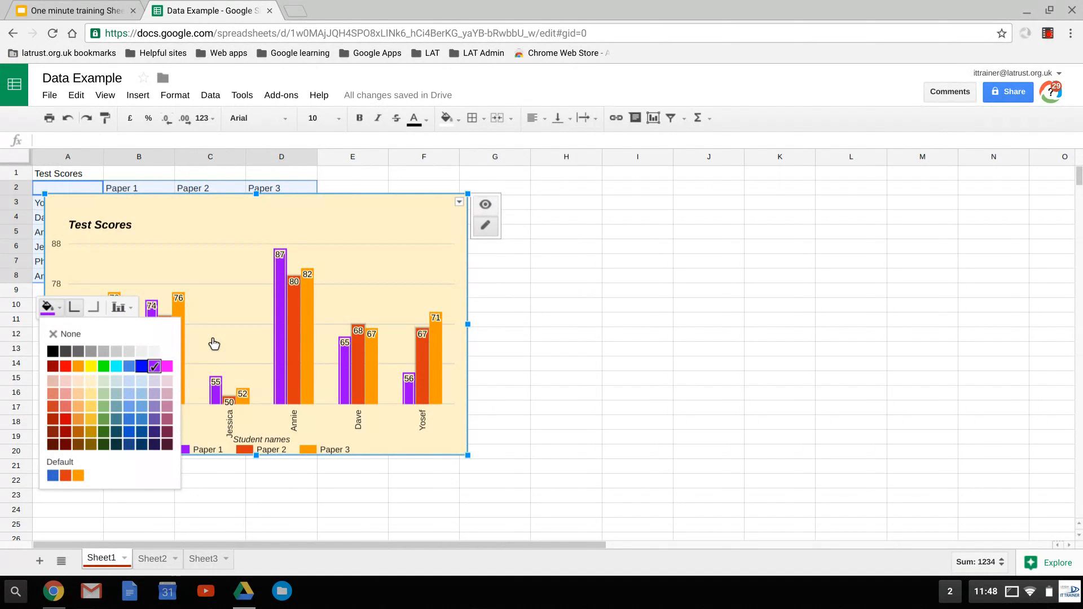
{"action": "left_click", "coordinate": [234, 285]}
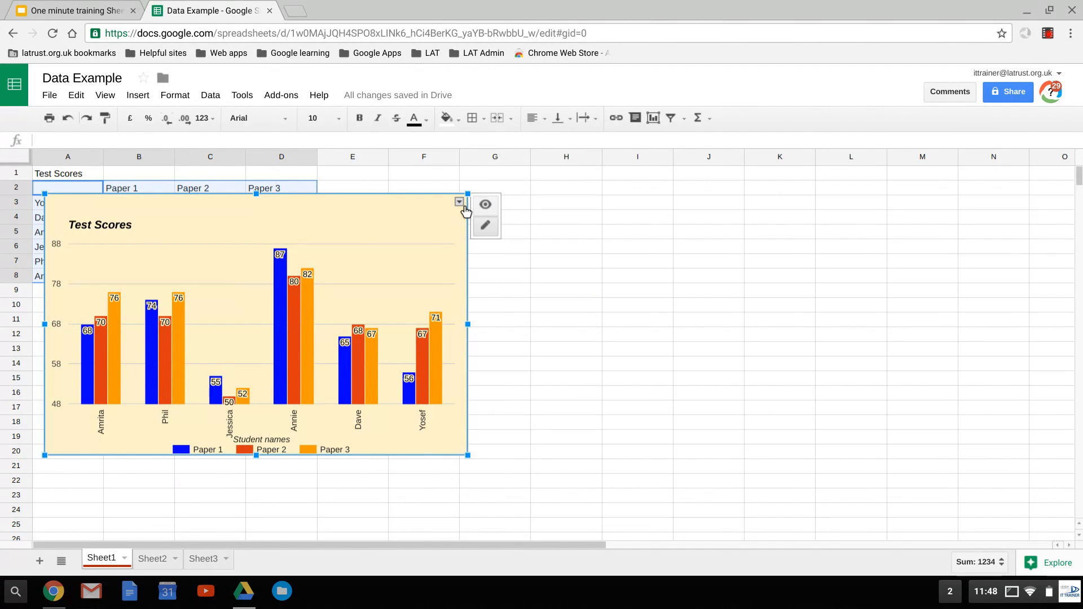
Open the list of further actions for the chart.
{"action": "left_click", "coordinate": [459, 202]}
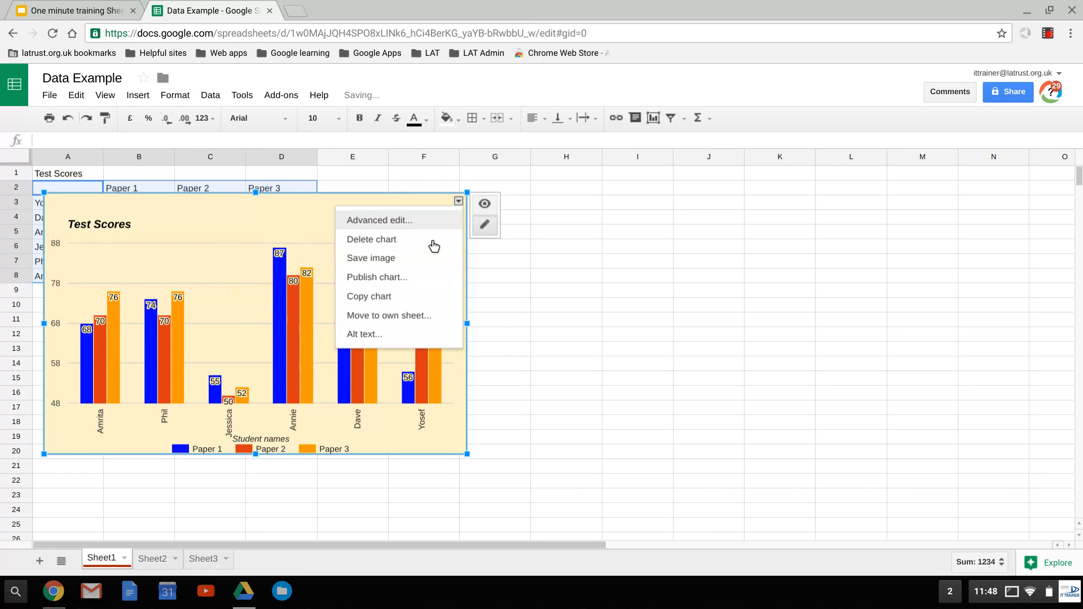